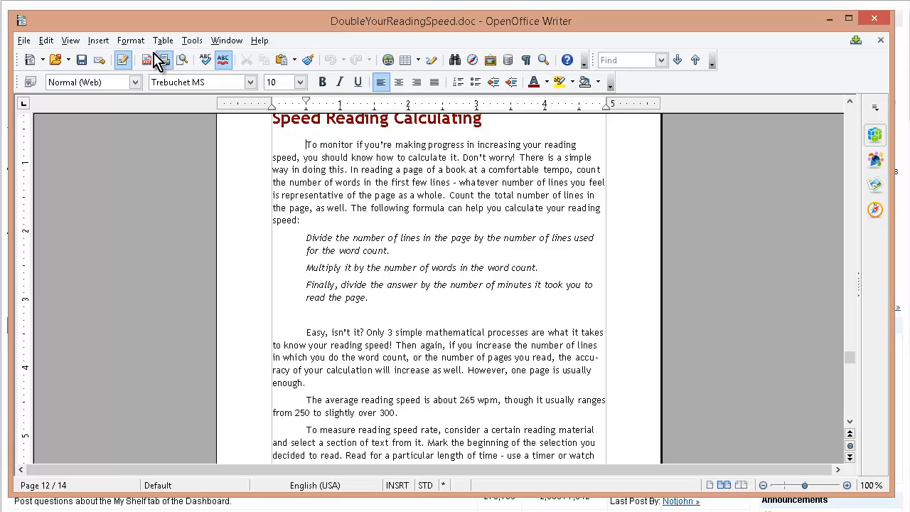
# Step: Review the body paragraph's formatting options, from indents and alignment through text flow, numbering, tab stops, drop caps and borders
pyautogui.click(130, 43)
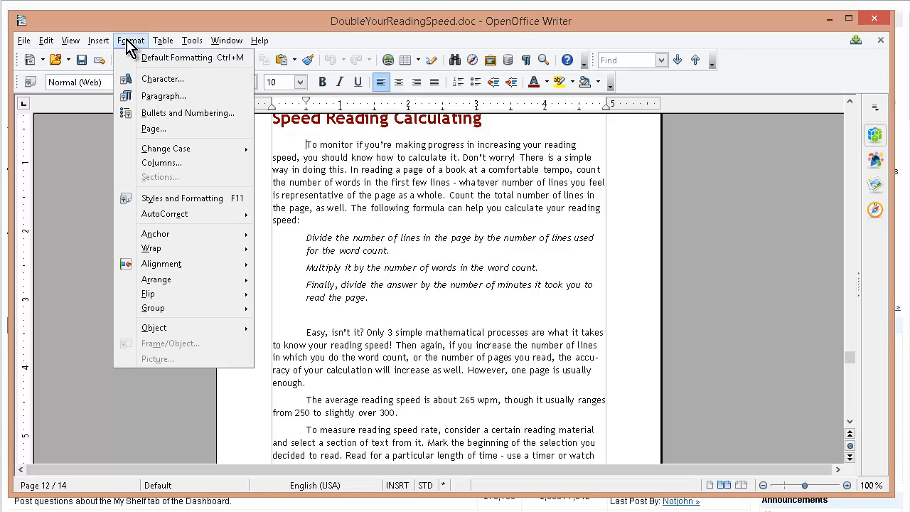
pyautogui.click(151, 97)
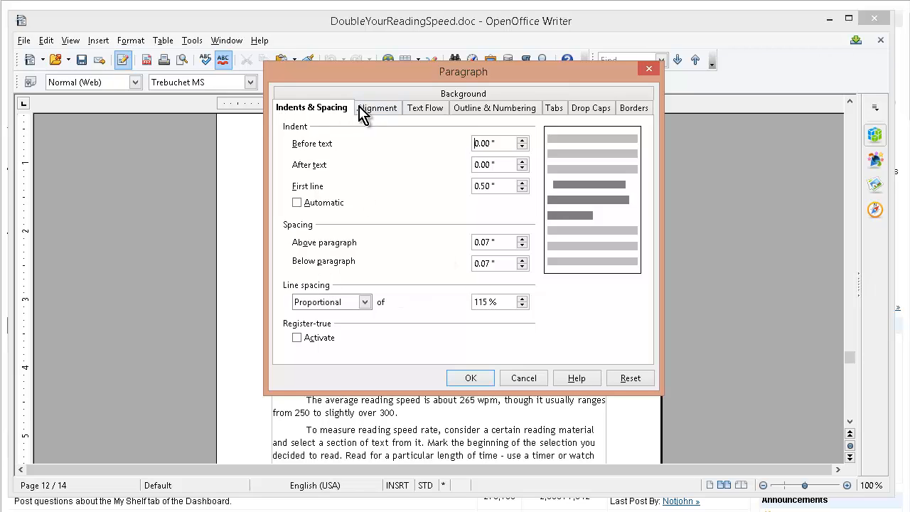
pyautogui.click(382, 112)
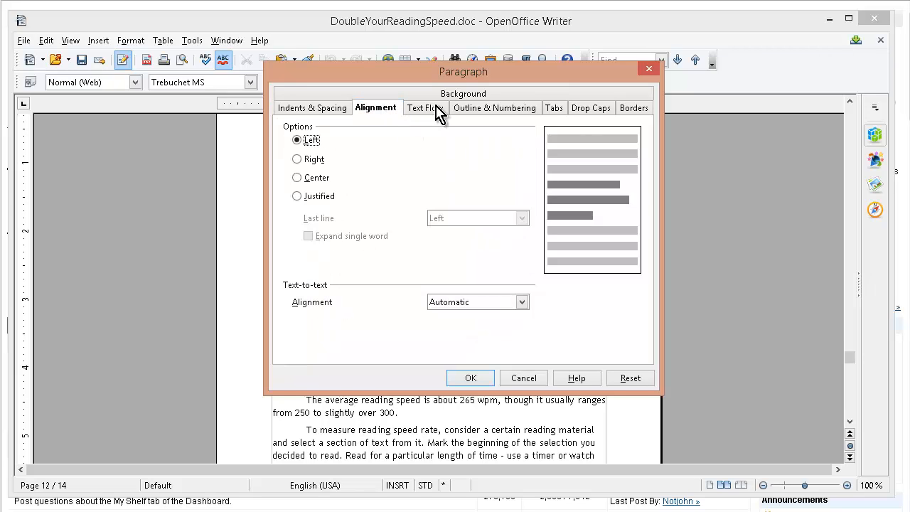
pyautogui.click(441, 112)
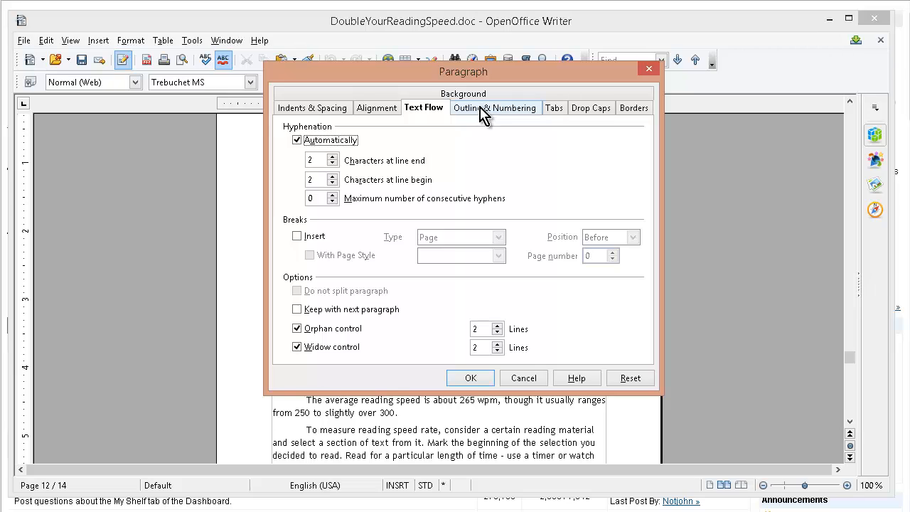
pyautogui.click(485, 112)
pyautogui.click(558, 112)
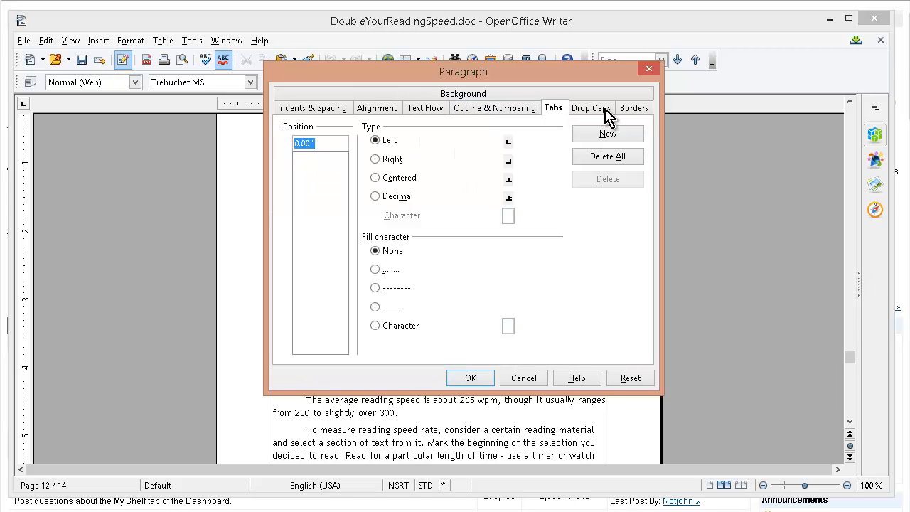
pyautogui.click(601, 112)
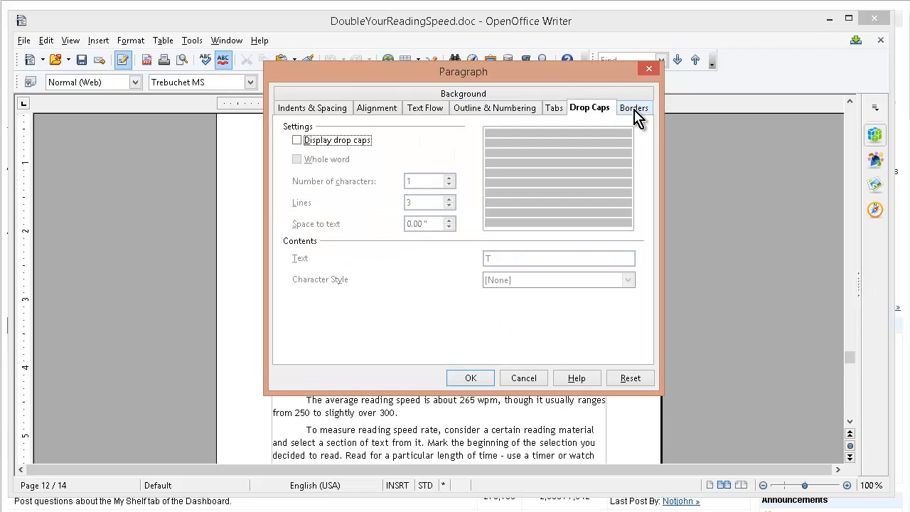
pyautogui.click(635, 113)
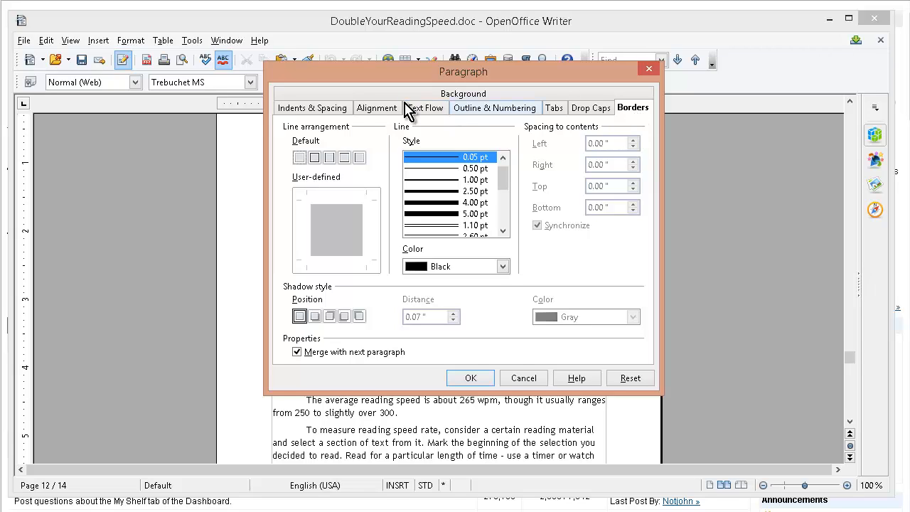
pyautogui.click(316, 108)
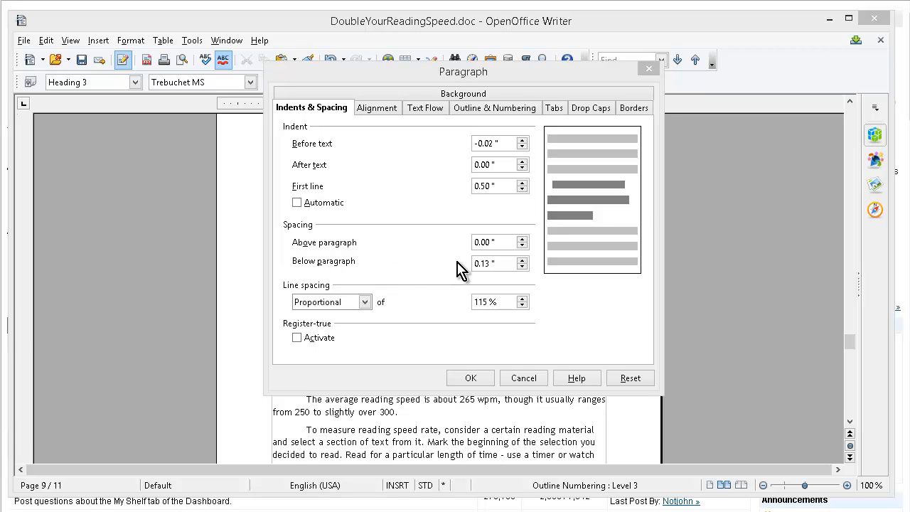
# Step: Set the spacing below the paragraph to 0.10" in the paragraph formatting
pyautogui.click(484, 264)
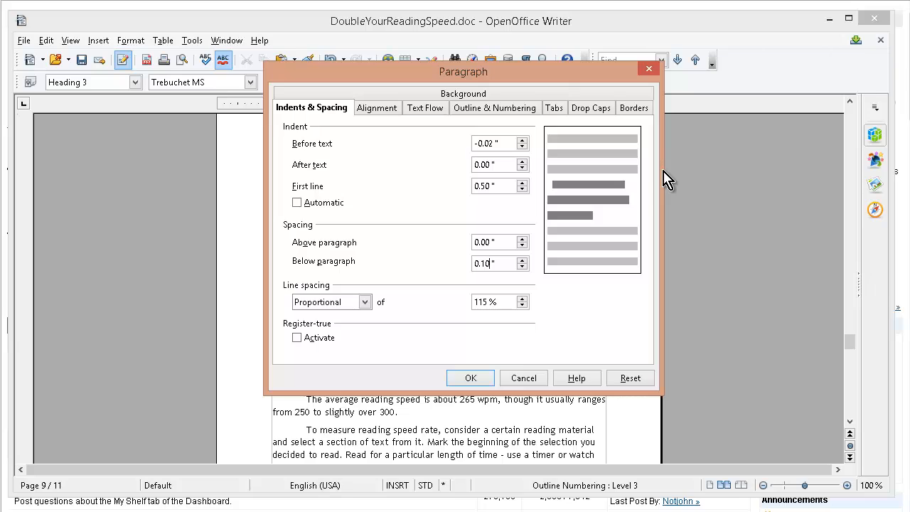
pyautogui.press('Tab')
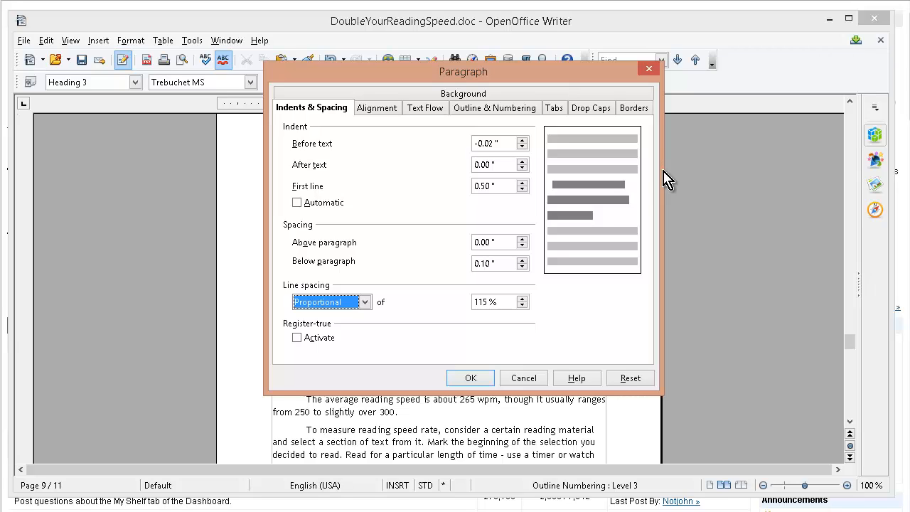
pyautogui.hotkey('alt', 'b')
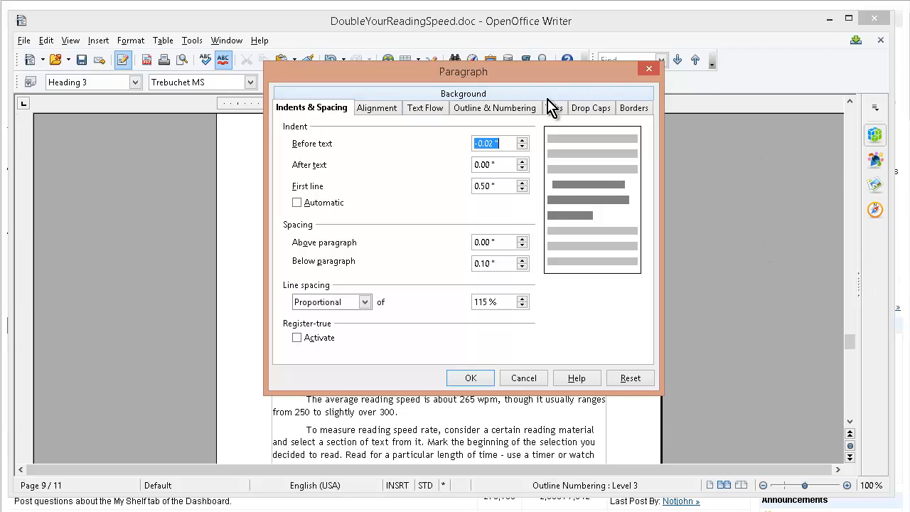
# Step: Check the paragraph's alignment, text flow, outline numbering, tab stop and drop cap settings, and apply the paragraph formatting
pyautogui.click(382, 108)
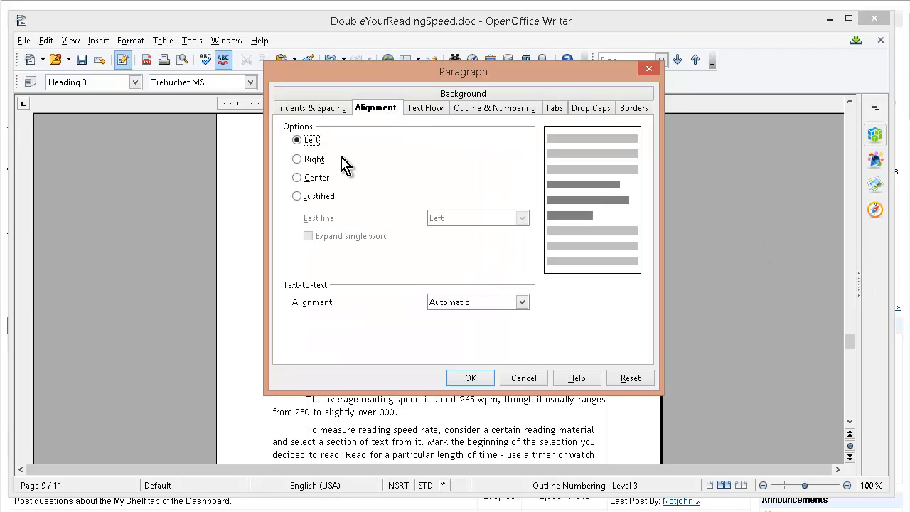
pyautogui.click(432, 111)
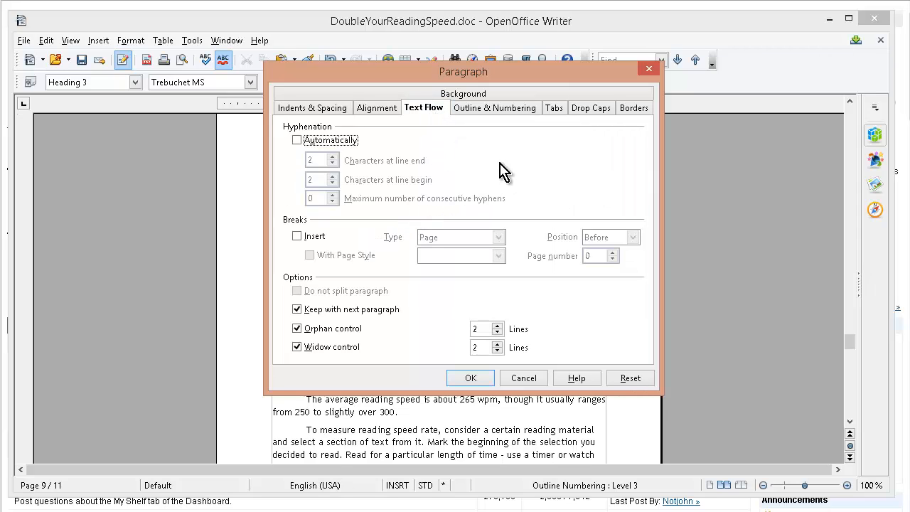
pyautogui.click(474, 109)
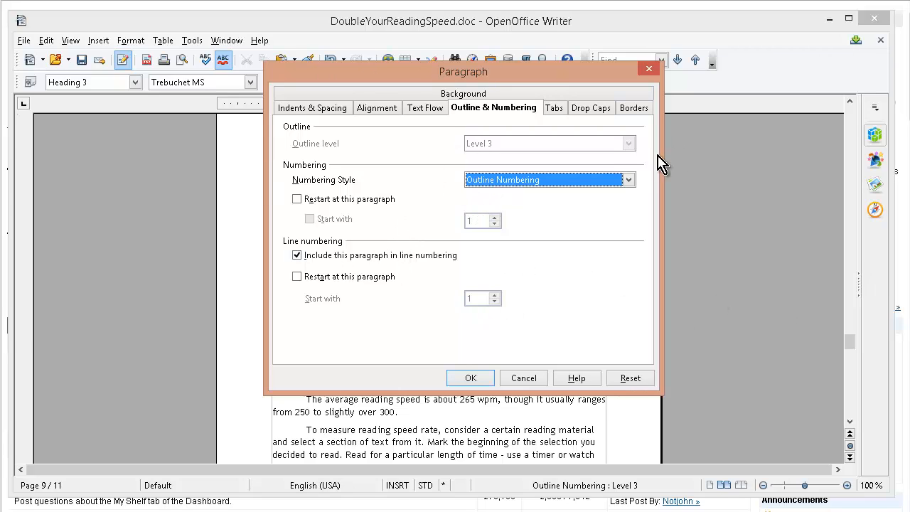
pyautogui.click(555, 111)
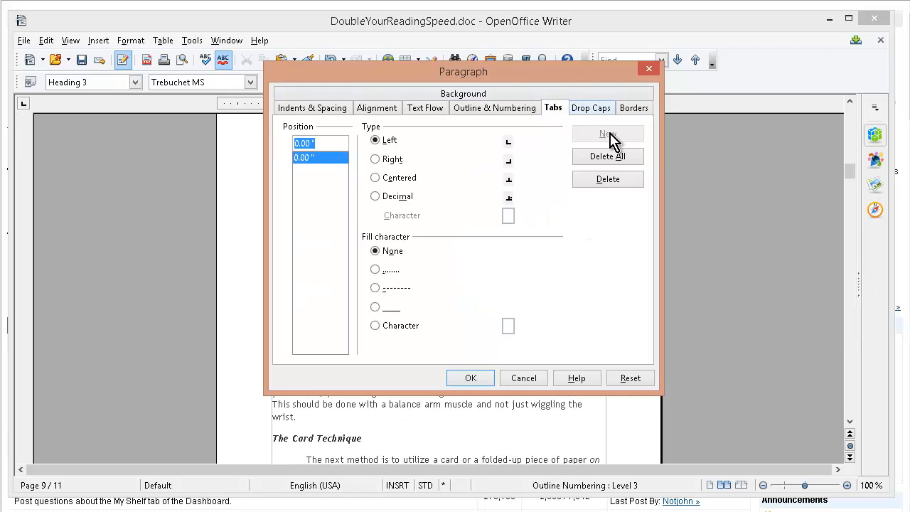
pyautogui.click(594, 108)
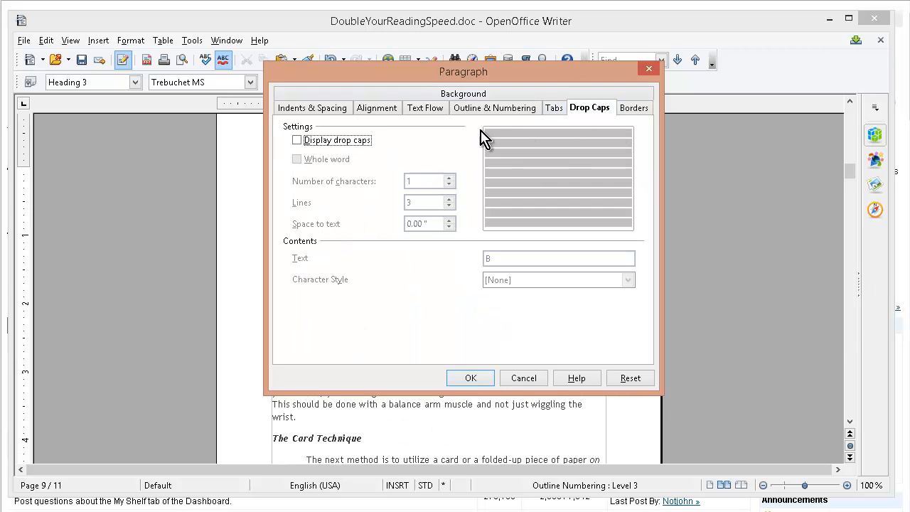
pyautogui.click(295, 114)
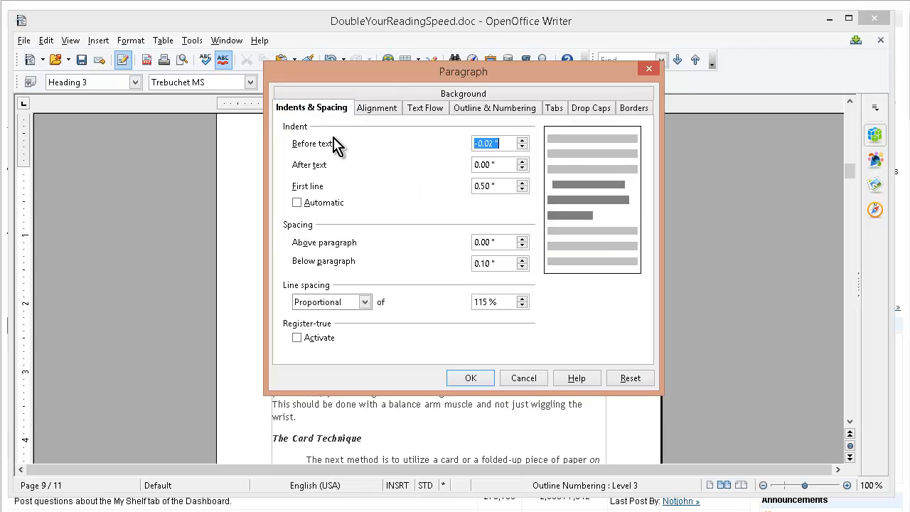
pyautogui.click(487, 381)
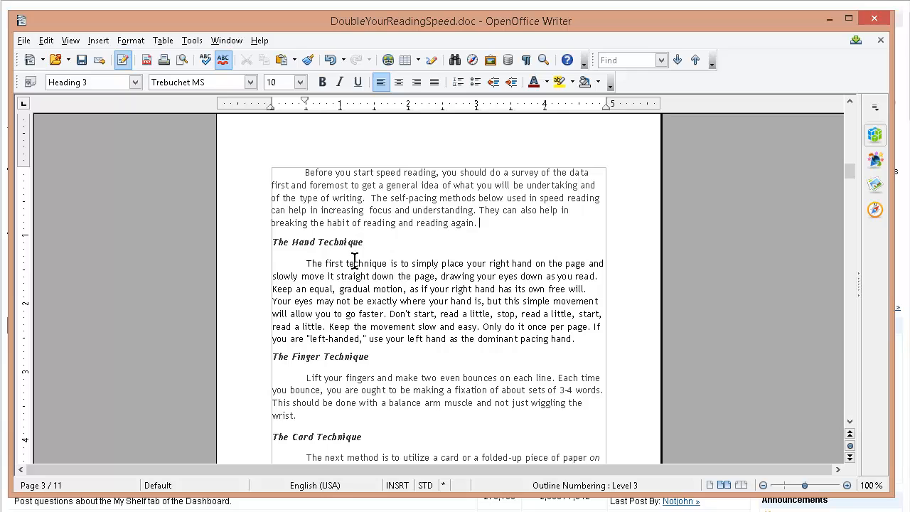
# Step: Examine the headings, paragraph spacing, indents and page breaks from the Hand Technique section to the Skimming chapter, ending at the Overview
pyautogui.scroll(-4, 443, 276)
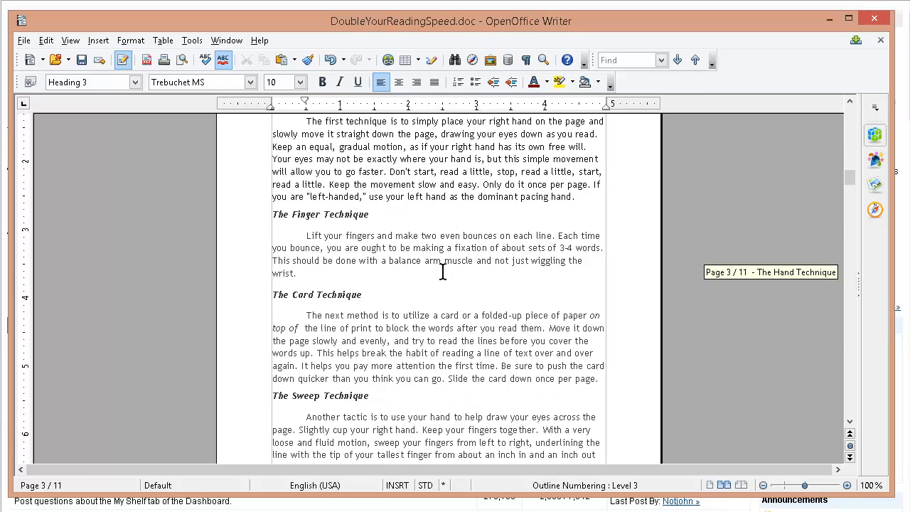
pyautogui.scroll(-8, 417, 275)
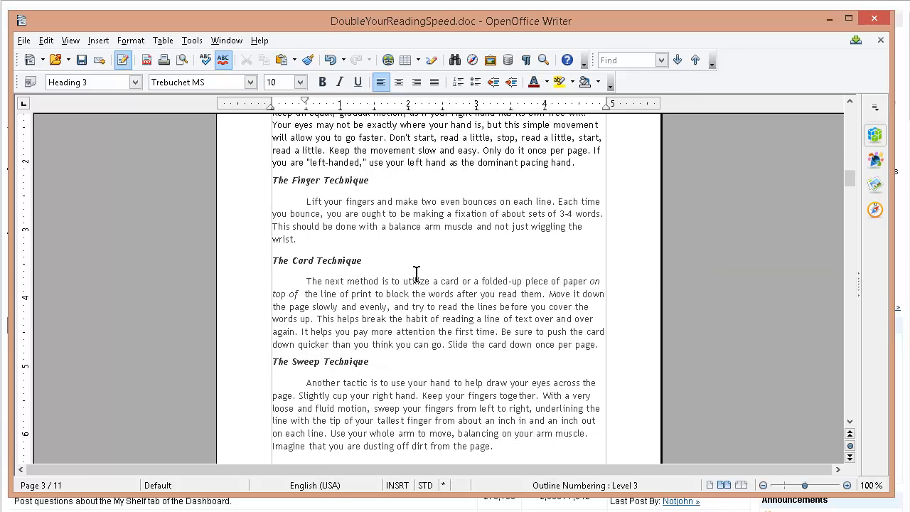
pyautogui.scroll(-20, 355, 275)
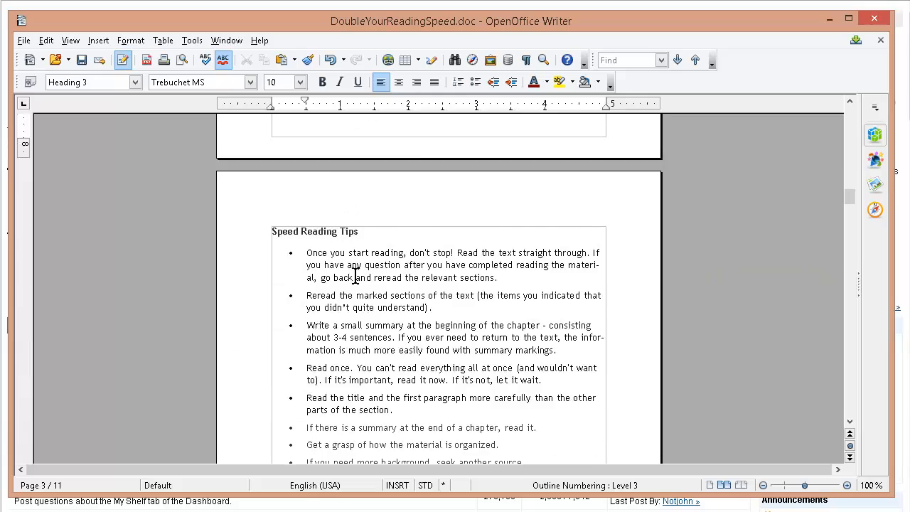
pyautogui.scroll(-15, 360, 277)
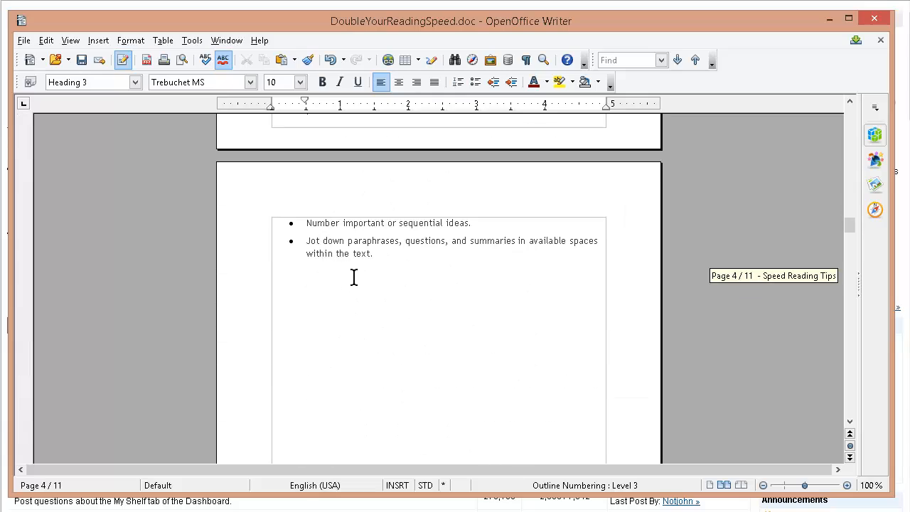
pyautogui.scroll(-12, 360, 277)
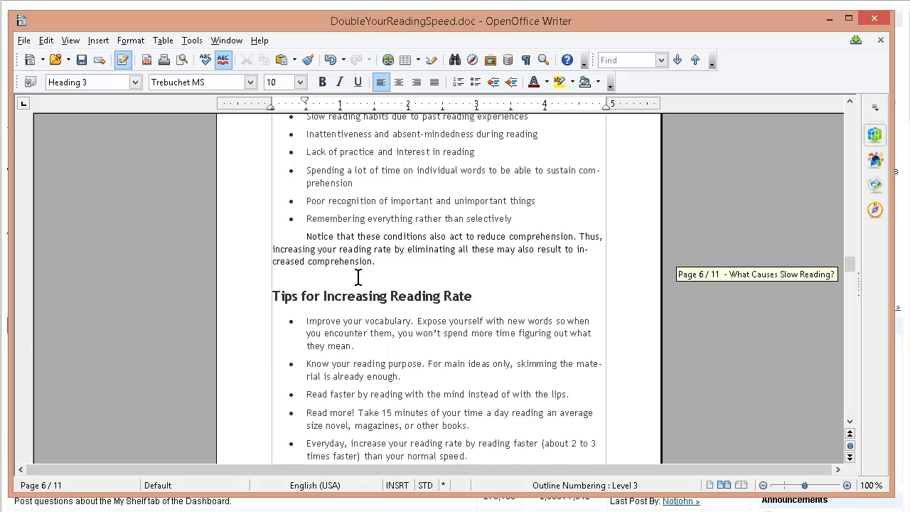
pyautogui.scroll(-2, 359, 280)
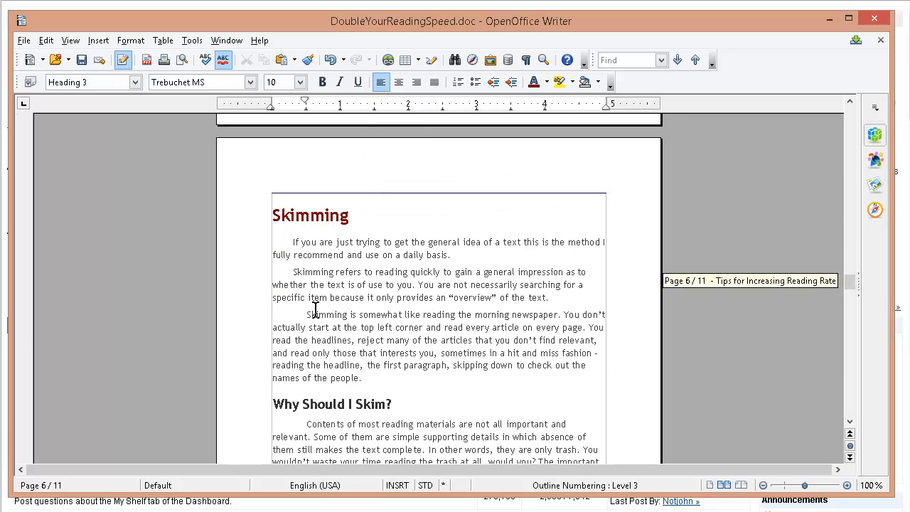
pyautogui.scroll(-1, 320, 388)
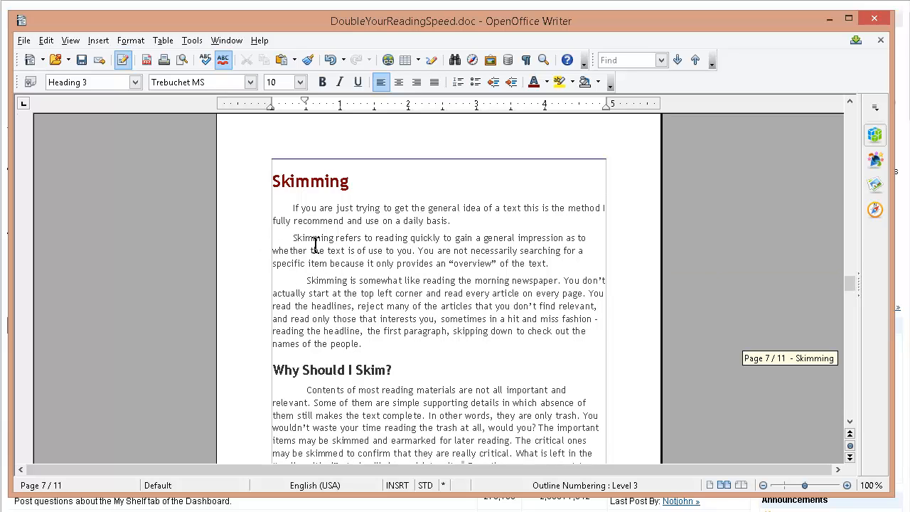
pyautogui.scroll(20, 437, 339)
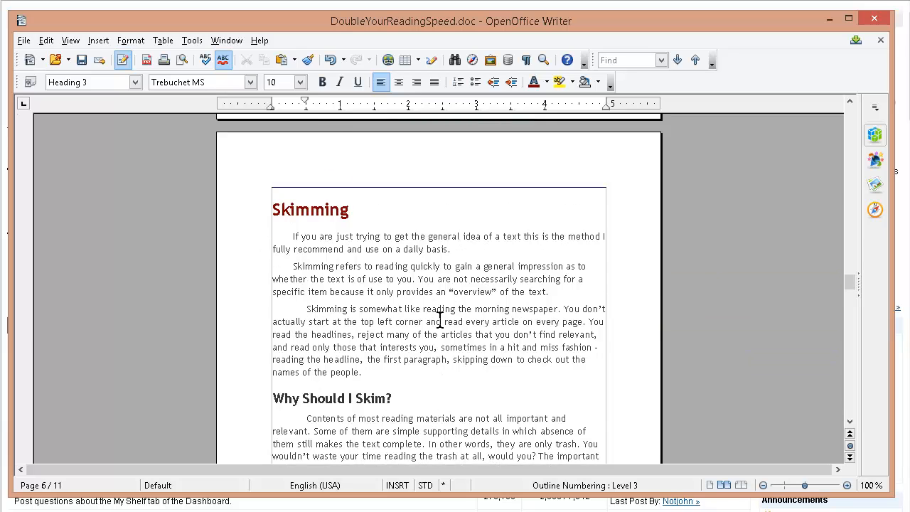
pyautogui.scroll(20, 437, 315)
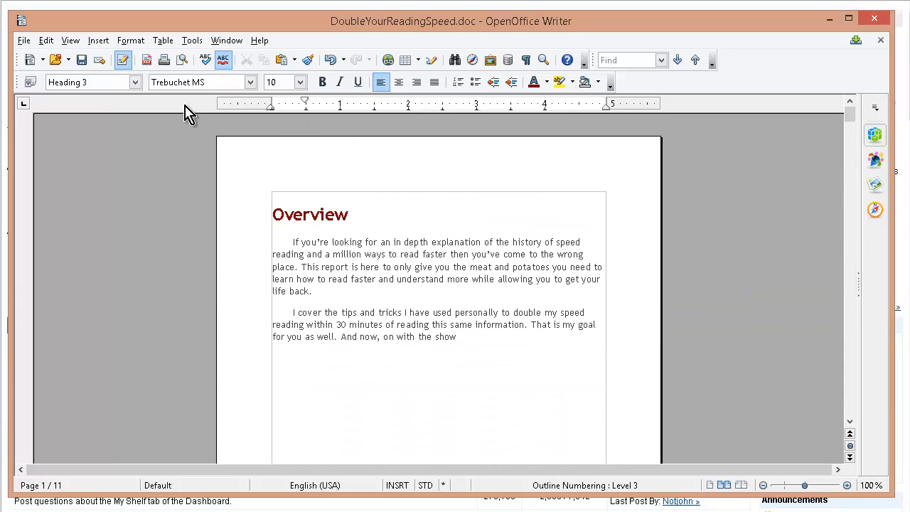
# Step: Show nonprinting characters and inspect the paragraph marks and empty paragraphs from the Overview to the Sweep Technique section
pyautogui.click(69, 43)
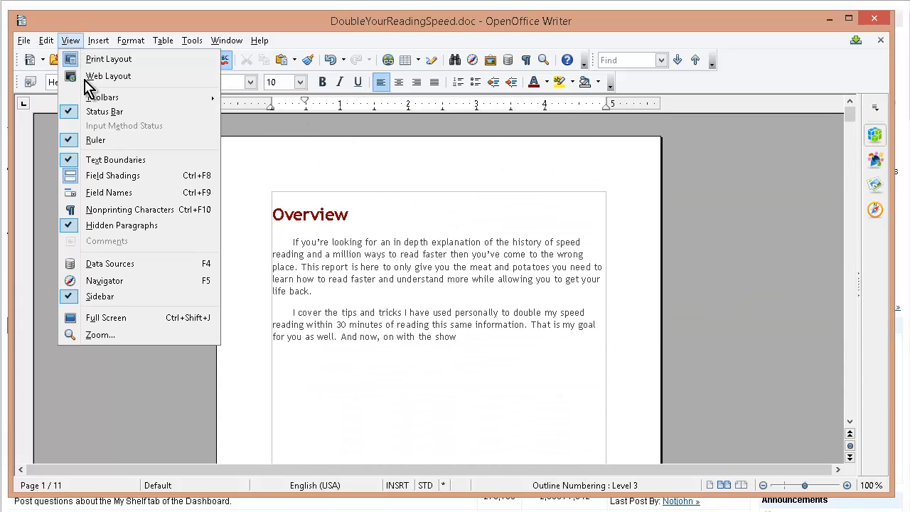
pyautogui.click(150, 209)
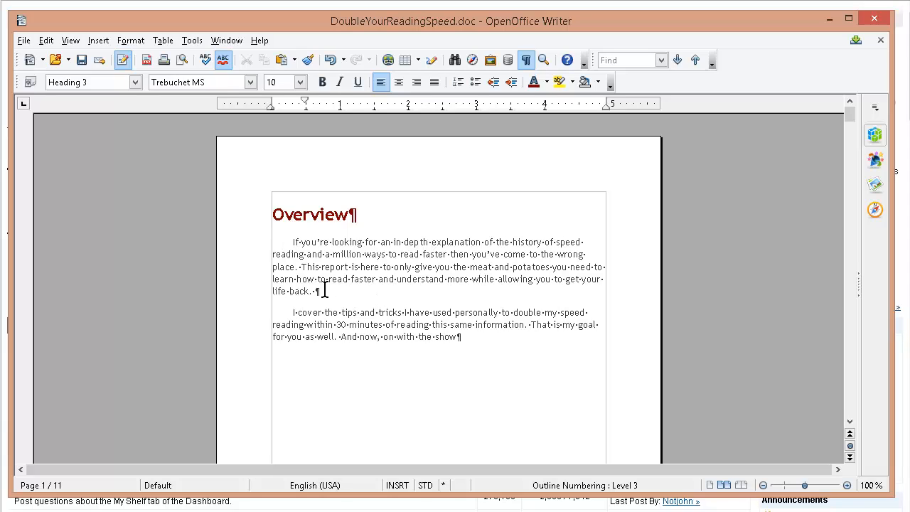
pyautogui.scroll(-15, 331, 292)
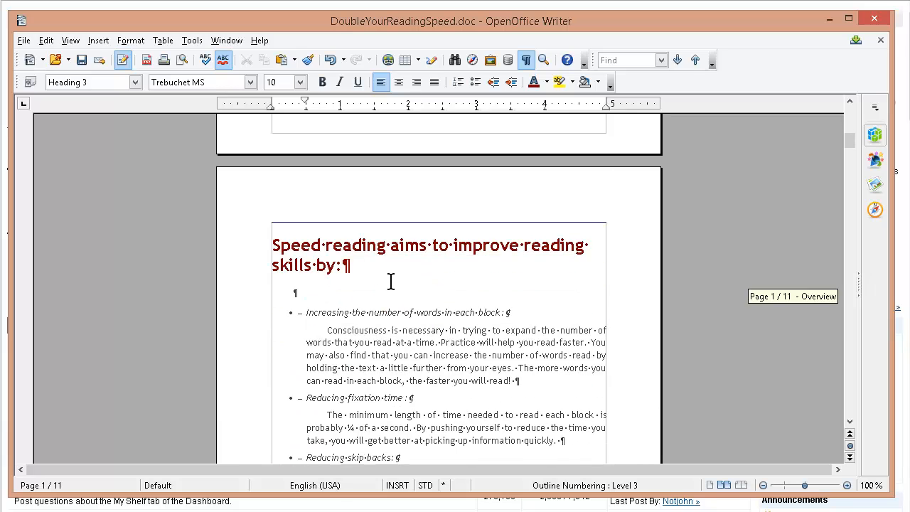
pyautogui.scroll(-1, 392, 281)
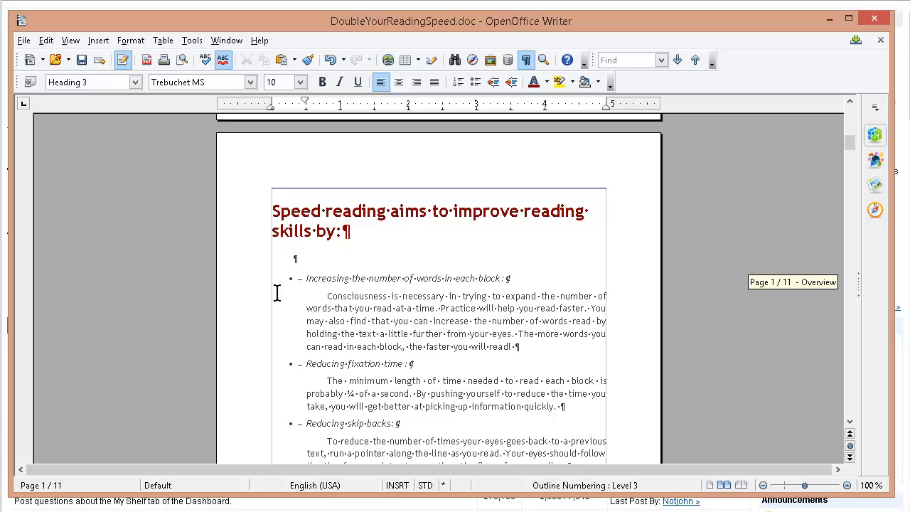
pyautogui.scroll(-6, 303, 290)
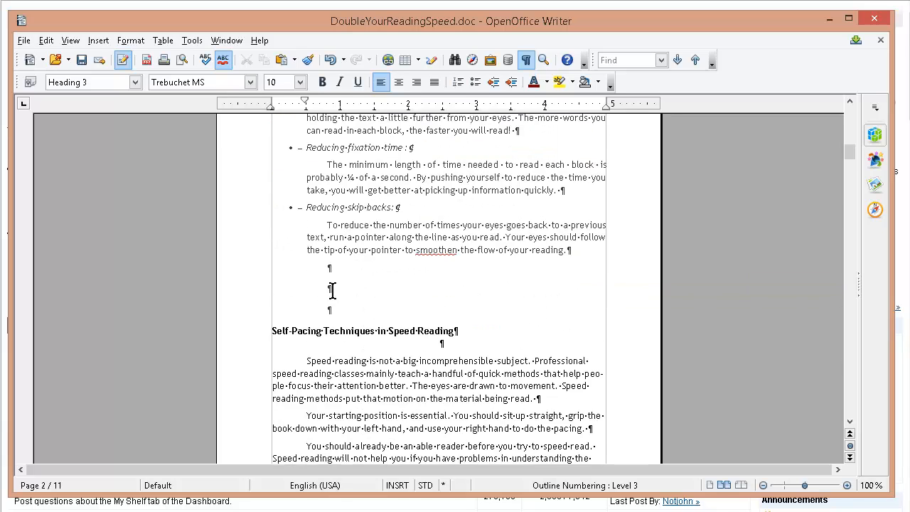
pyautogui.scroll(-3, 332, 290)
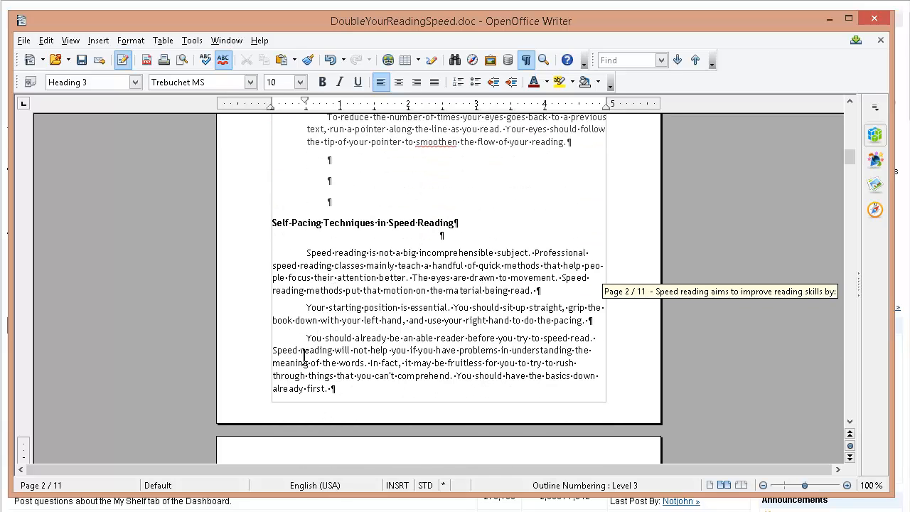
pyautogui.scroll(-5, 402, 328)
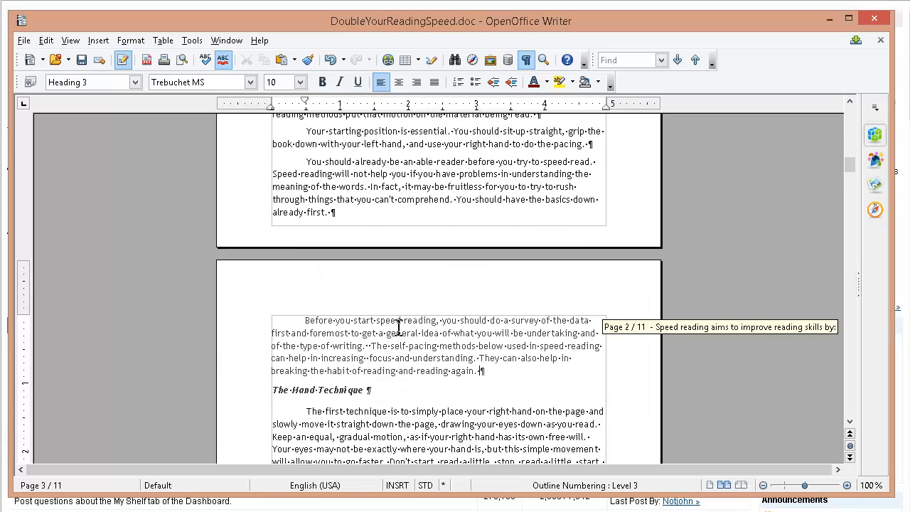
pyautogui.scroll(-9, 399, 328)
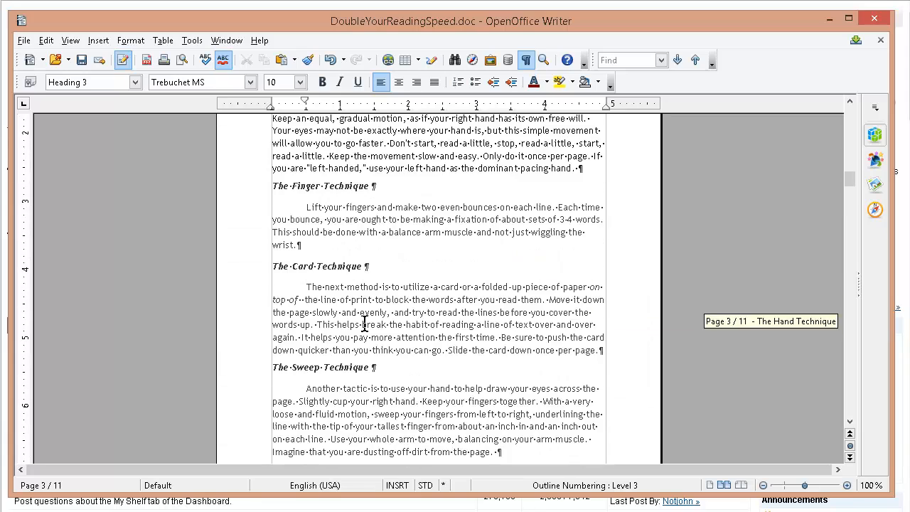
# Step: Inspect the paragraph marks through to the What Causes Slow Reading? page and hide the nonprinting characters
pyautogui.scroll(-15, 365, 324)
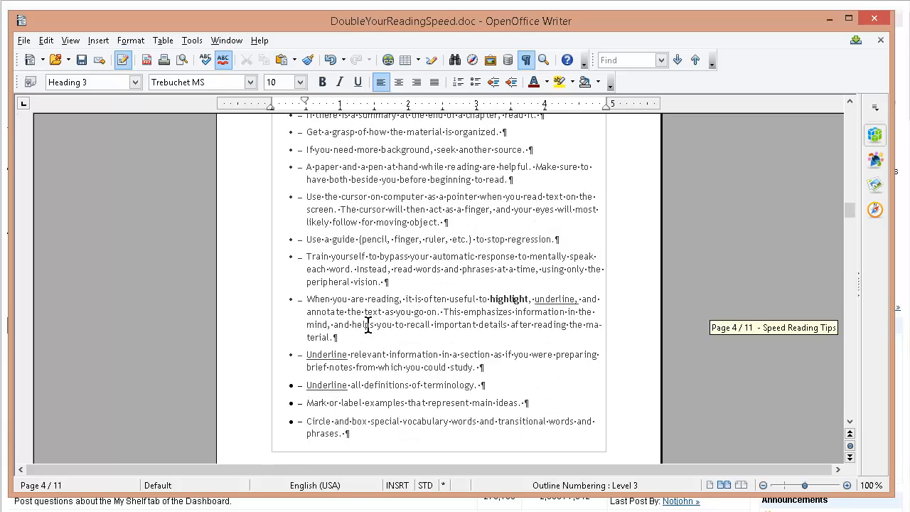
pyautogui.scroll(-20, 369, 326)
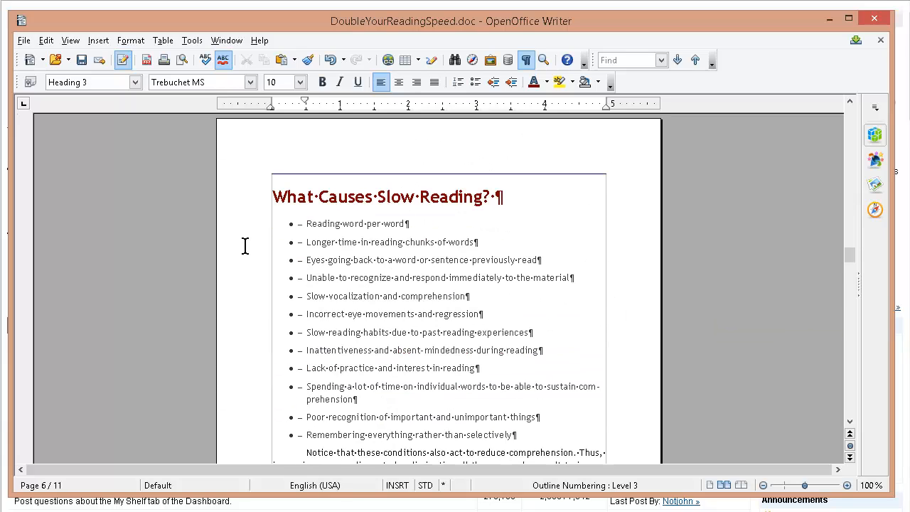
pyautogui.click(70, 41)
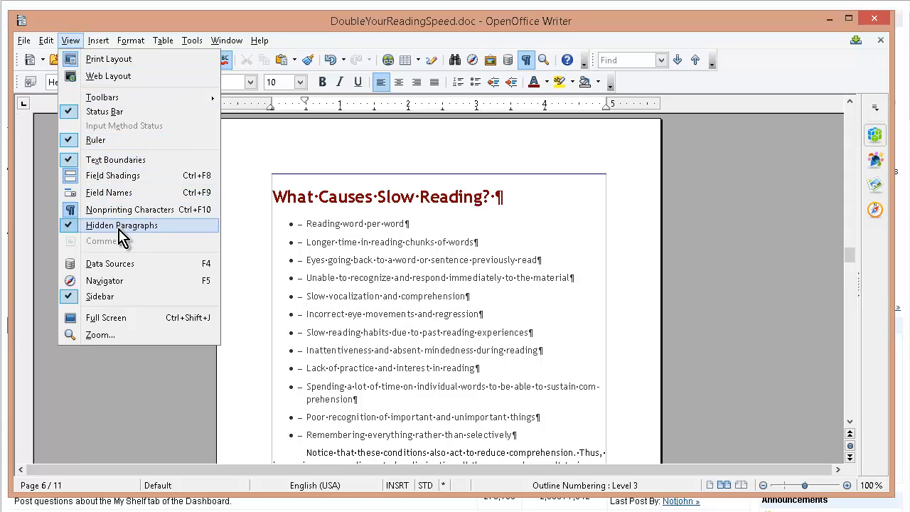
pyautogui.click(125, 210)
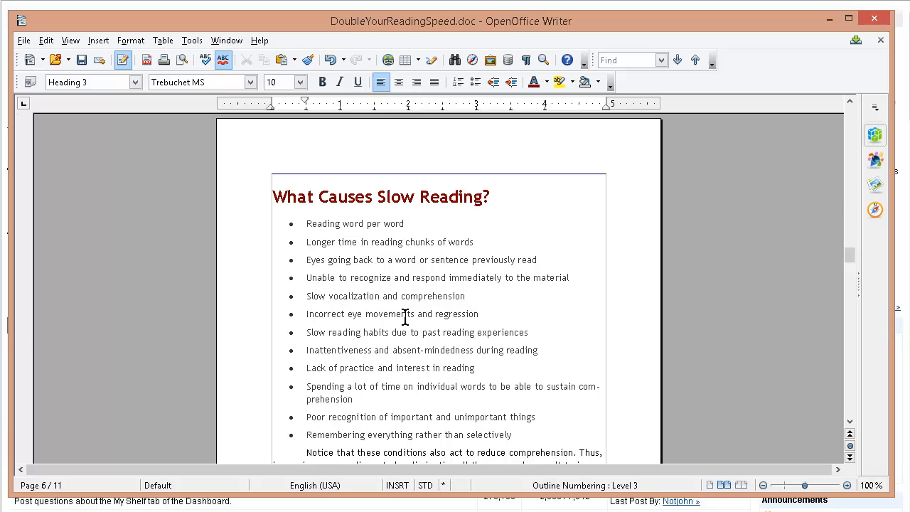
# Step: Remove the extra empty paragraphs above the Self-Pacing Techniques in Speed Reading heading
pyautogui.scroll(20, 287, 269)
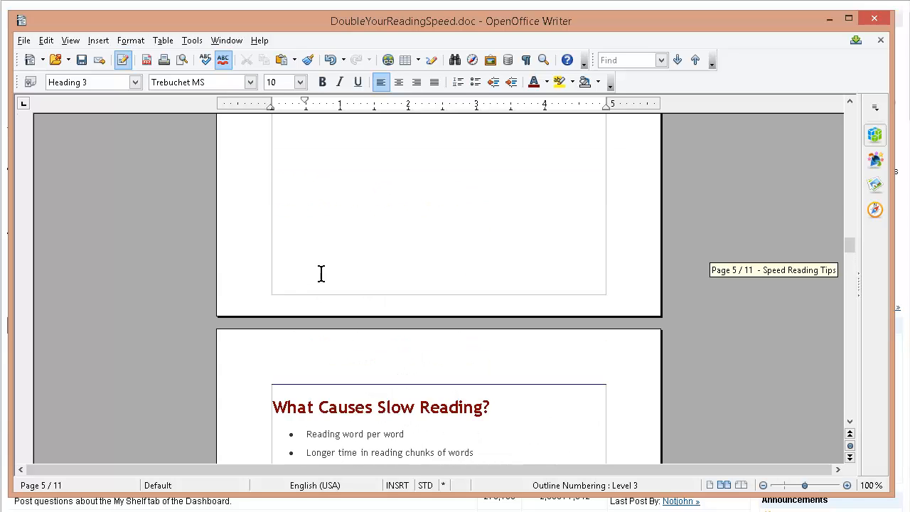
pyautogui.scroll(20, 379, 293)
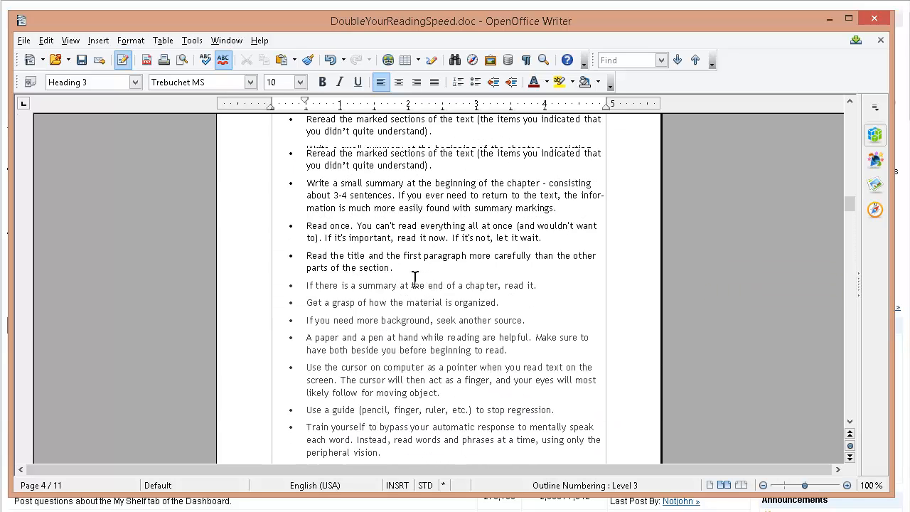
pyautogui.scroll(5, 451, 293)
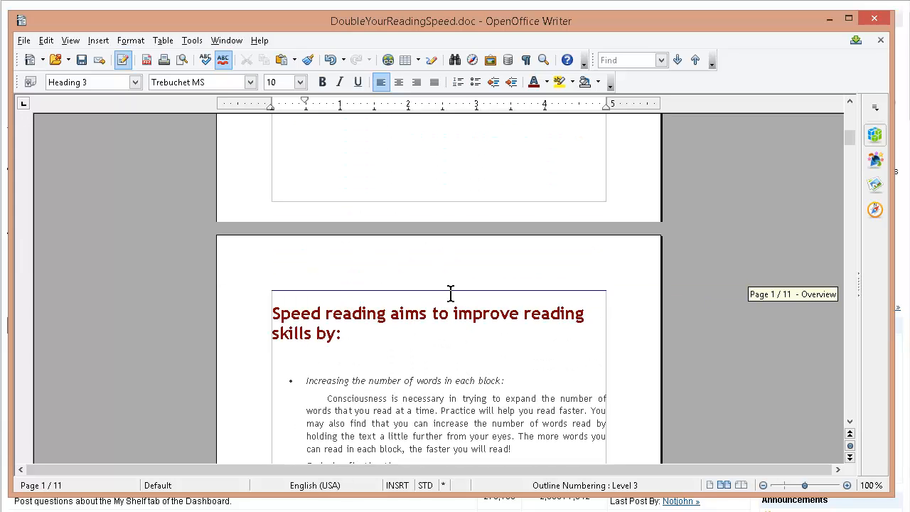
pyautogui.scroll(-1, 452, 310)
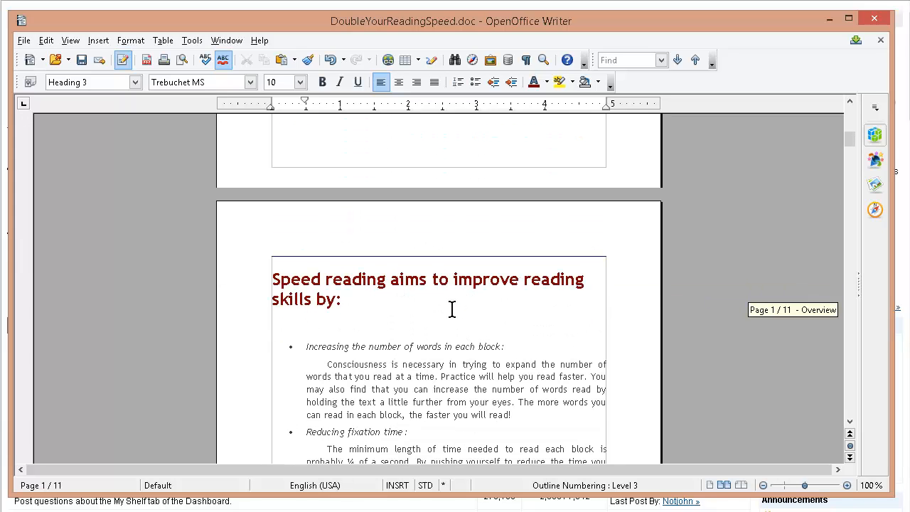
pyautogui.scroll(-8, 452, 309)
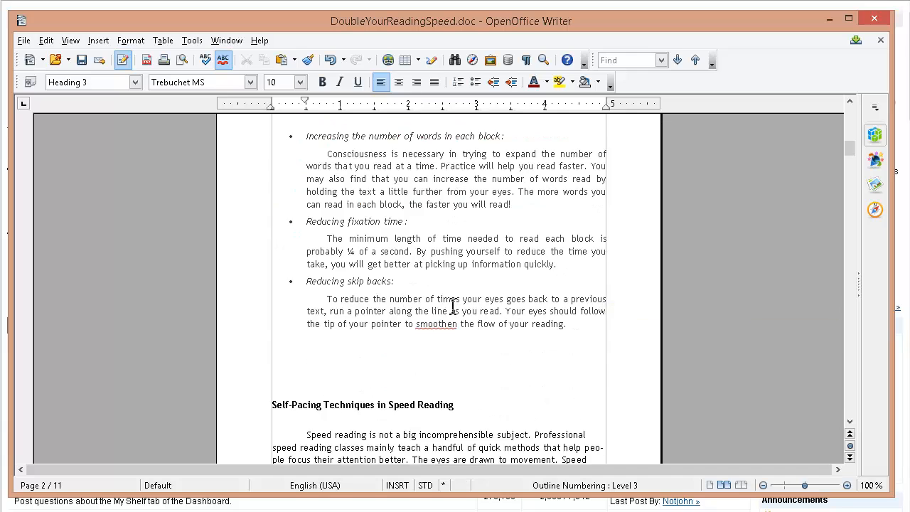
pyautogui.click(317, 287)
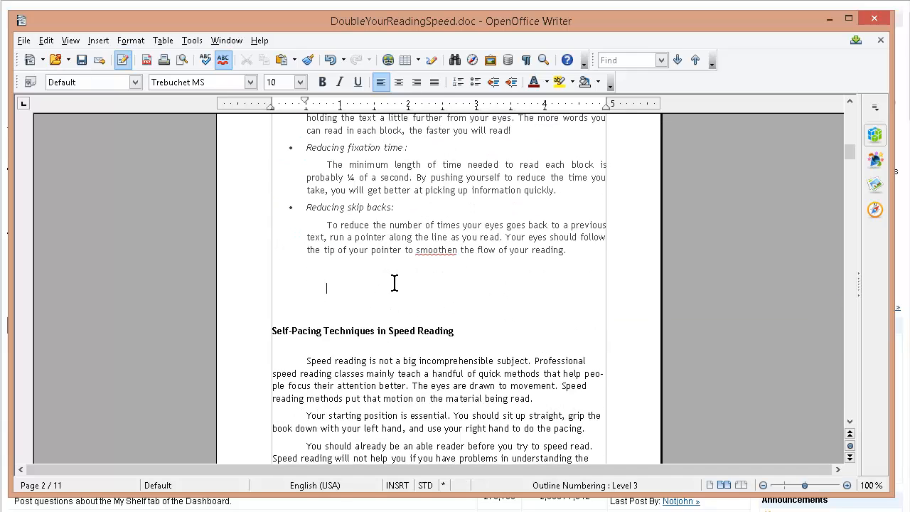
pyautogui.click(98, 41)
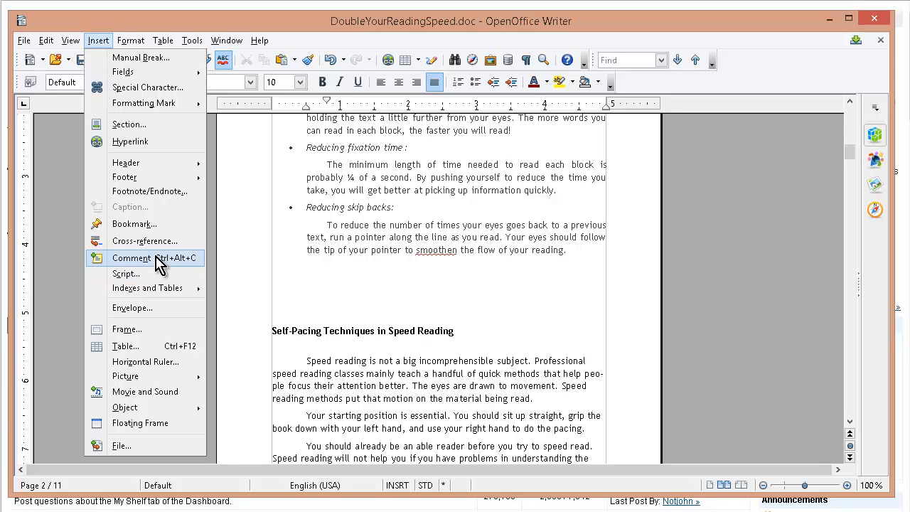
pyautogui.click(303, 225)
pyautogui.scroll(-2, 403, 217)
pyautogui.scroll(-1, 418, 229)
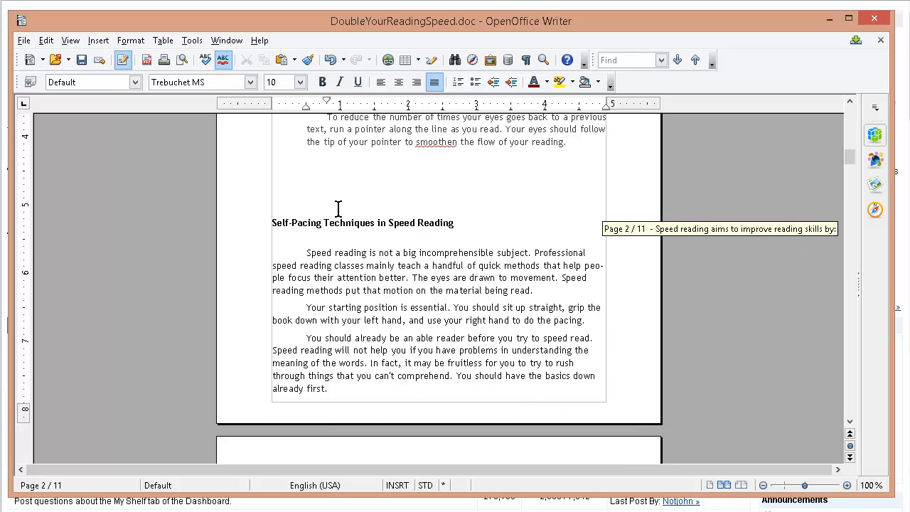
pyautogui.scroll(4, 338, 209)
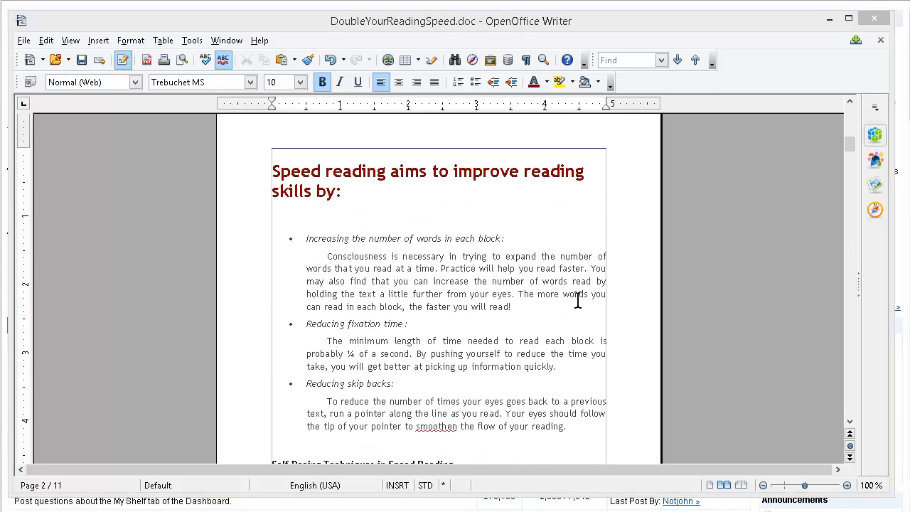
# Step: Try to insert a page break at the Overview heading on the first page and check the resulting pages
pyautogui.click(595, 285)
pyautogui.scroll(10, 491, 287)
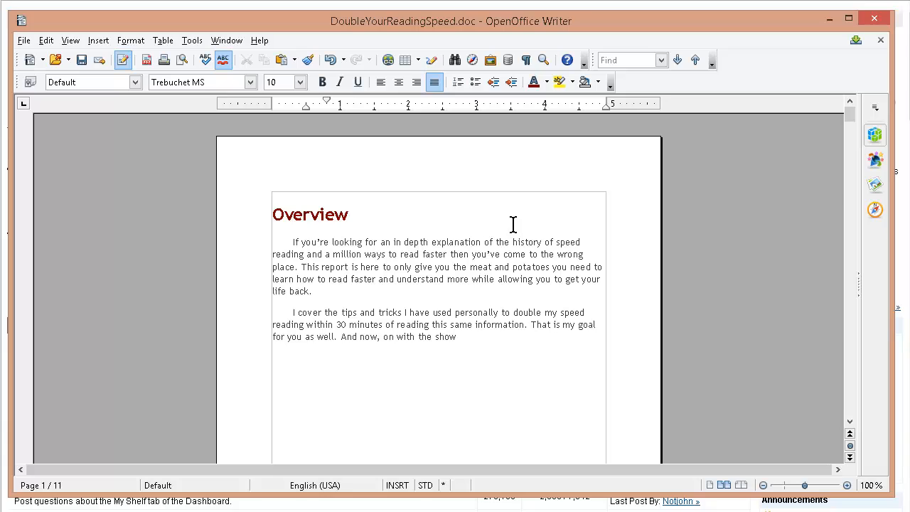
pyautogui.click(282, 203)
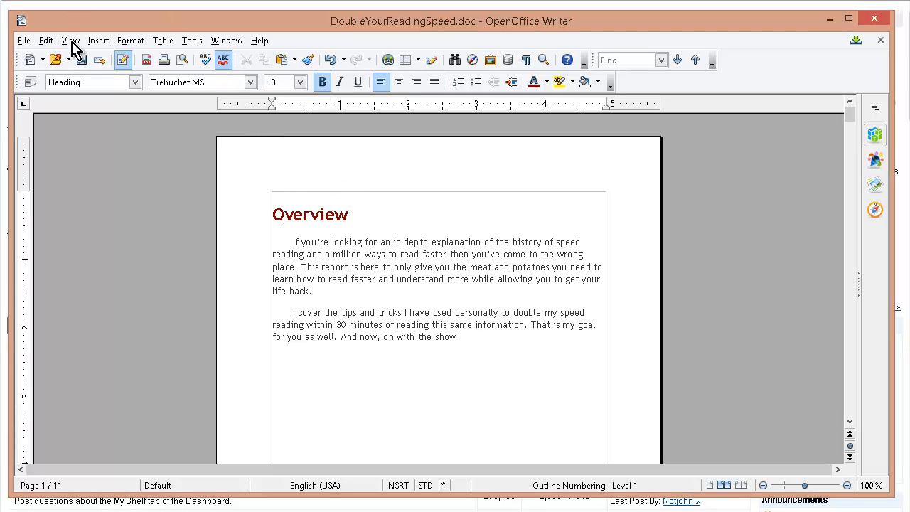
pyautogui.click(98, 41)
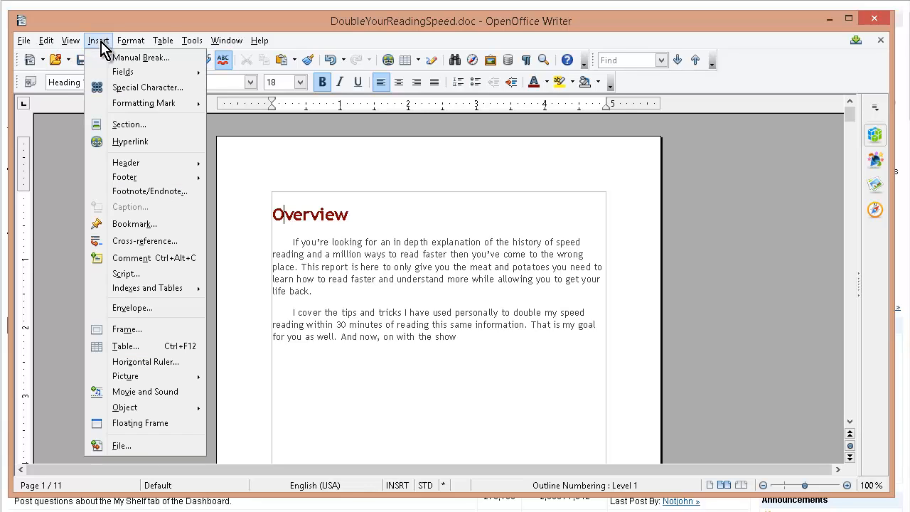
pyautogui.click(114, 61)
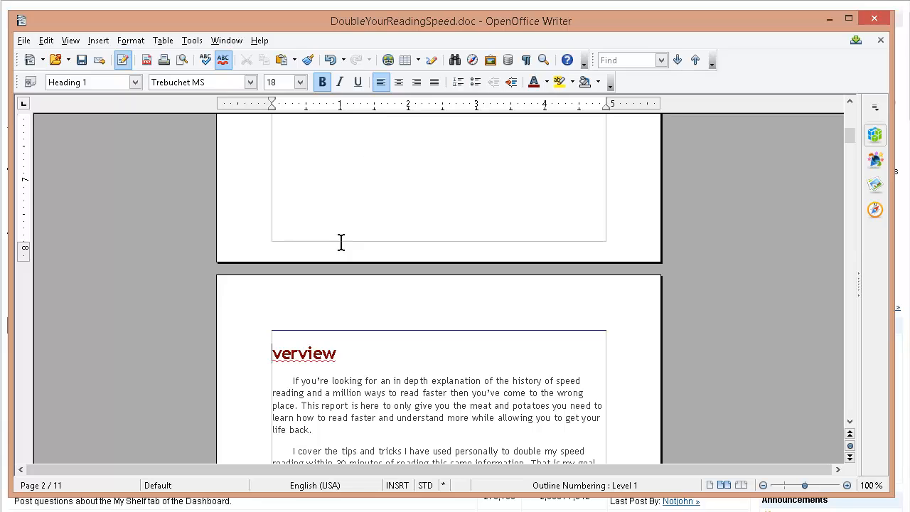
pyautogui.scroll(5, 341, 242)
pyautogui.scroll(-1, 345, 220)
pyautogui.scroll(-6, 345, 219)
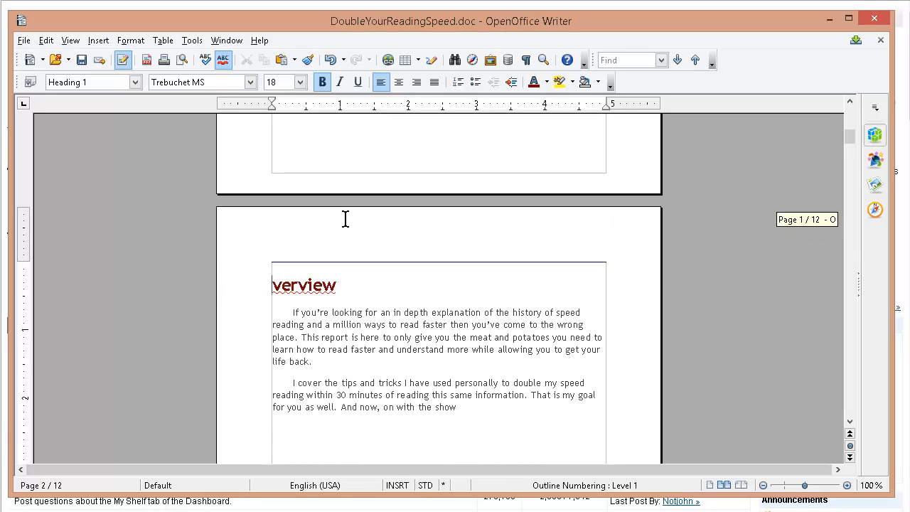
pyautogui.scroll(20, 345, 220)
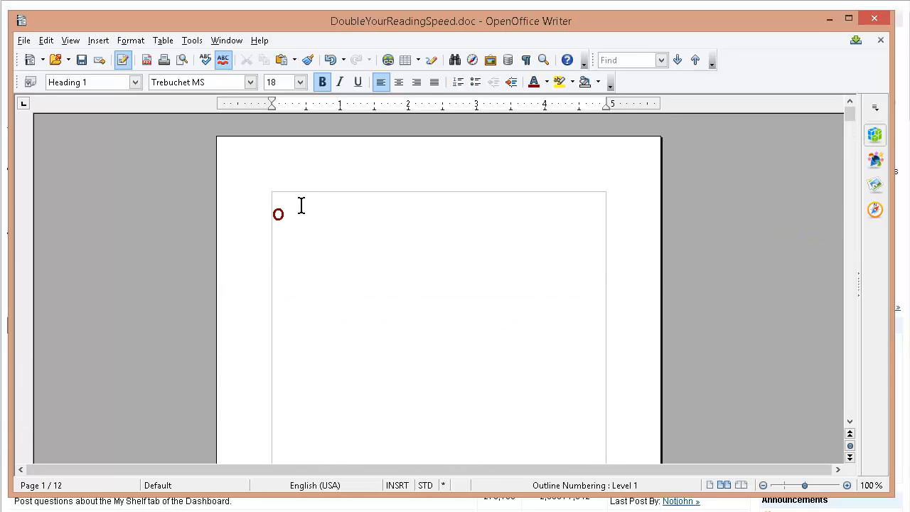
# Step: Undo the page break that splits the Overview heading
pyautogui.moveTo(290, 212); pyautogui.dragTo(242, 211)
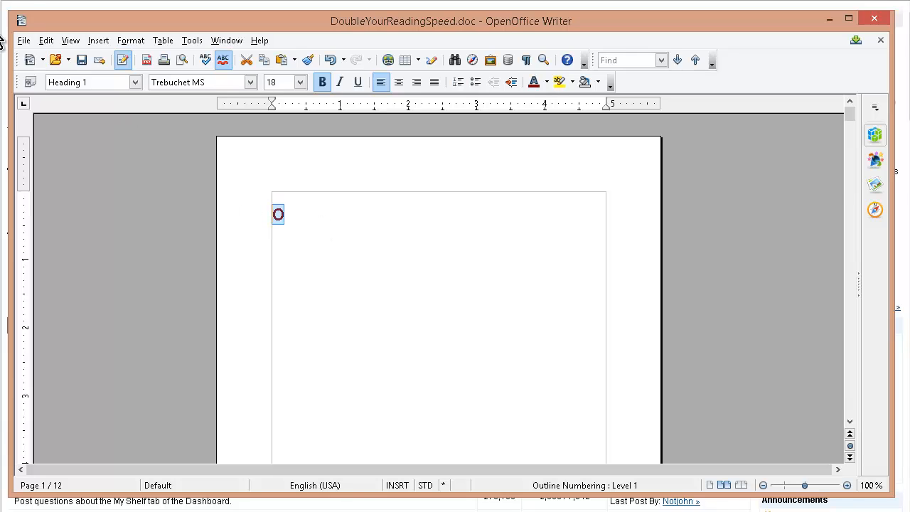
pyautogui.click(45, 40)
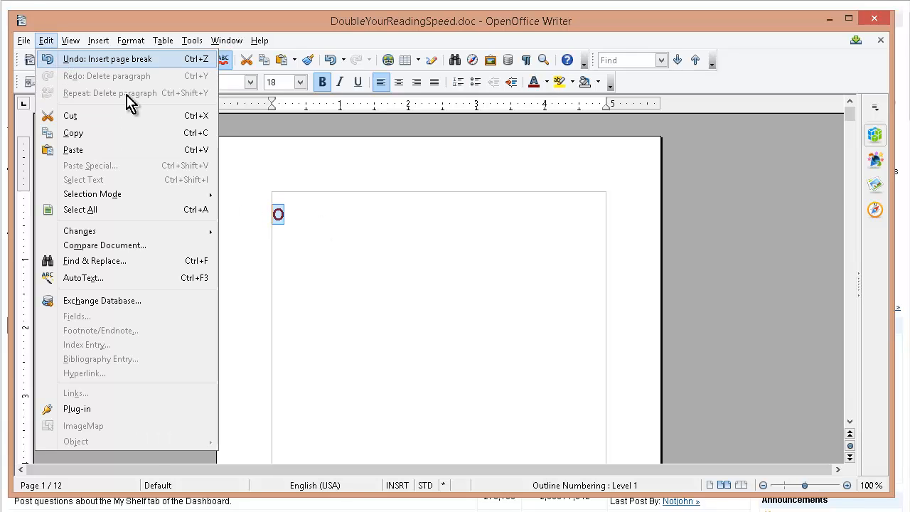
pyautogui.click(106, 57)
pyautogui.hotkey('ctrl', 'z')
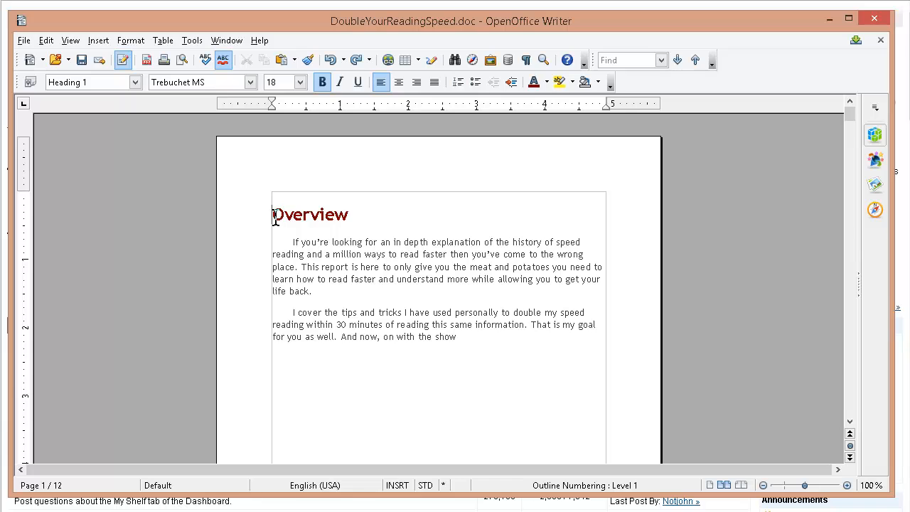
# Step: Insert a page break before the Overview heading to create a blank first page
pyautogui.click(94, 42)
pyautogui.click(99, 58)
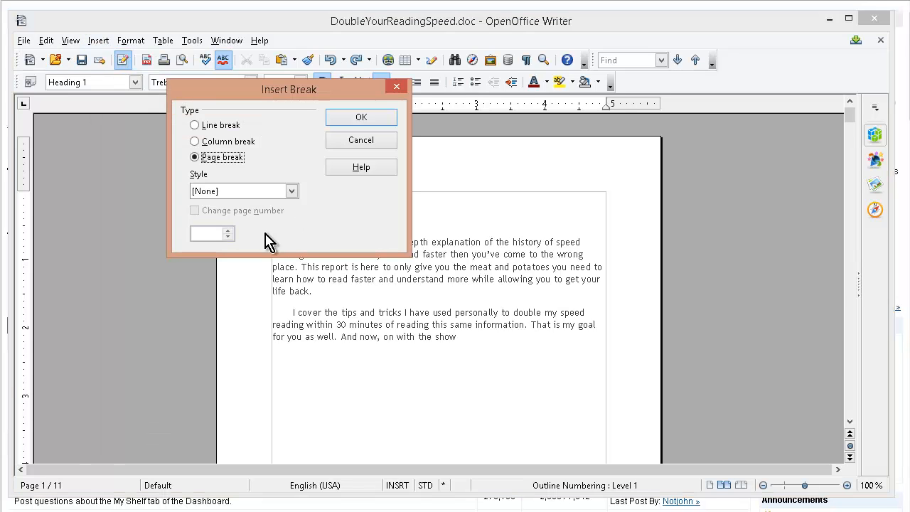
pyautogui.click(359, 118)
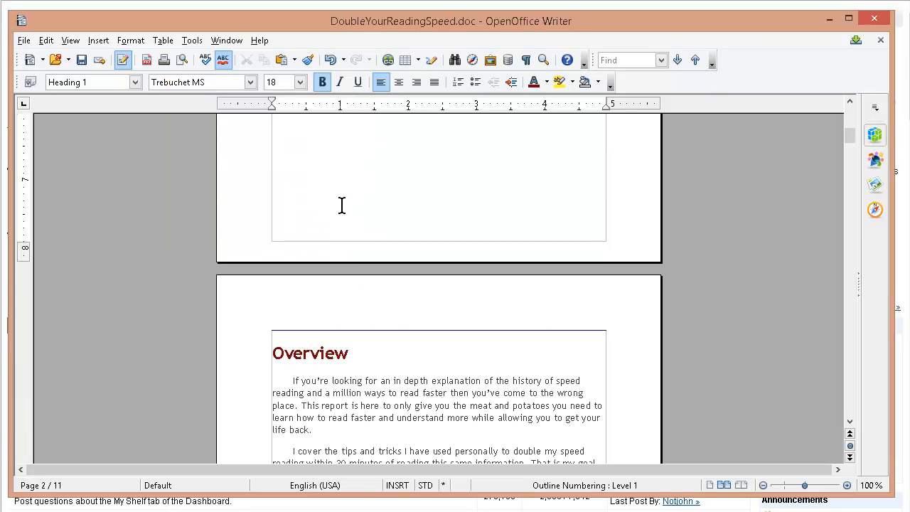
pyautogui.scroll(2, 353, 202)
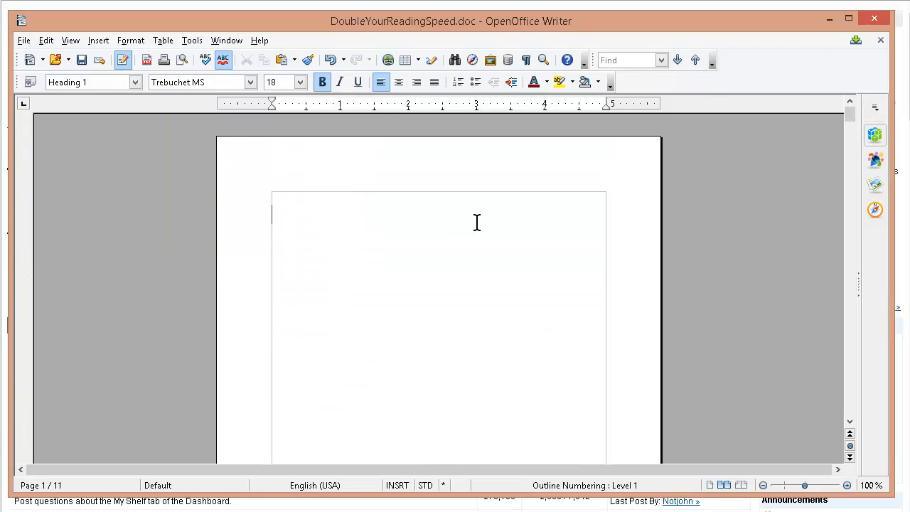
# Step: Apply the Default paragraph style on the blank first page and enter the title "Double Your Reading Speed"
pyautogui.click(384, 216)
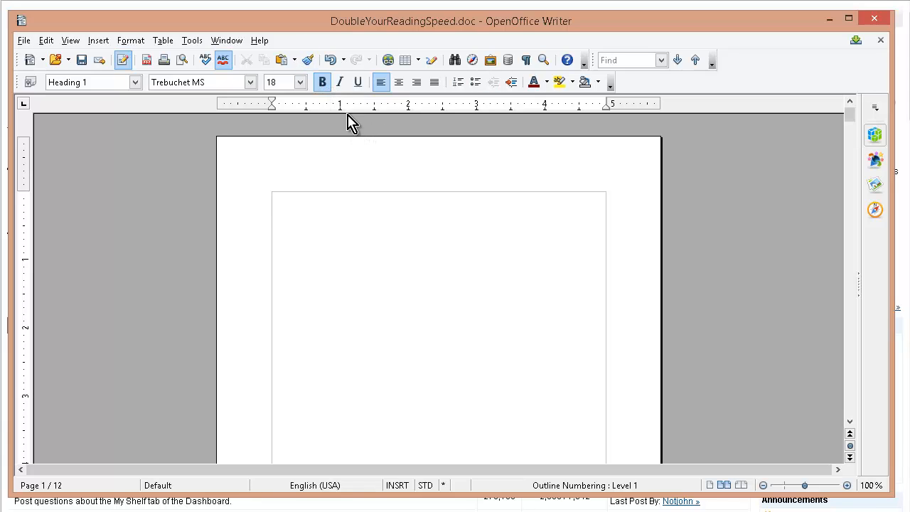
pyautogui.click(135, 83)
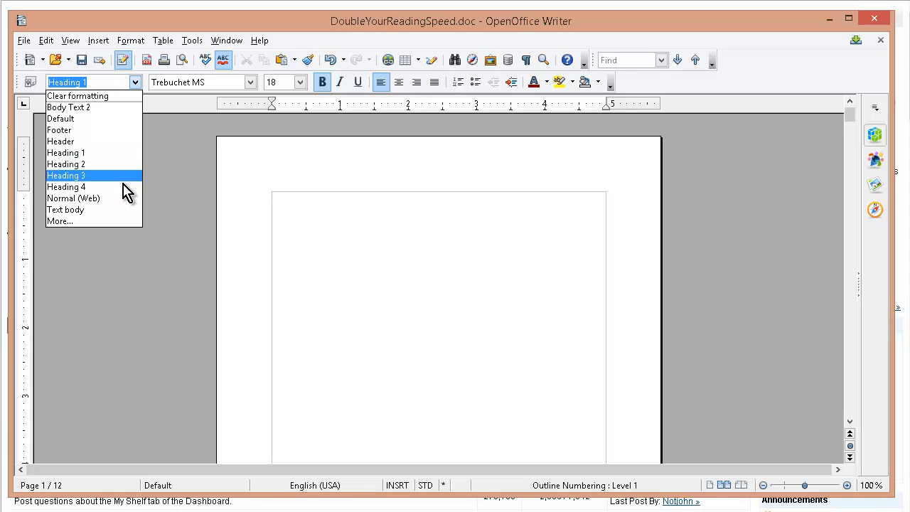
pyautogui.click(113, 121)
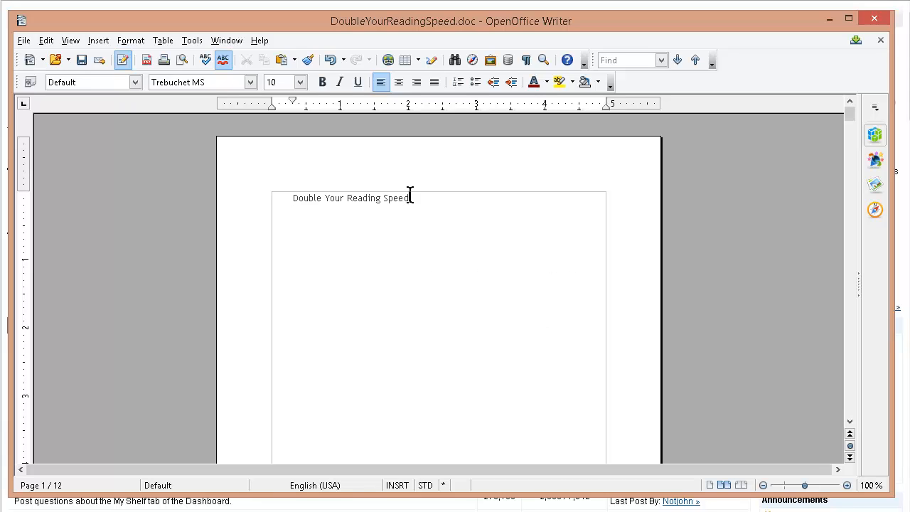
# Step: Center the title "Double Your Reading Speed", make it bold and set its font size to 15
pyautogui.moveTo(415, 198); pyautogui.dragTo(289, 197)
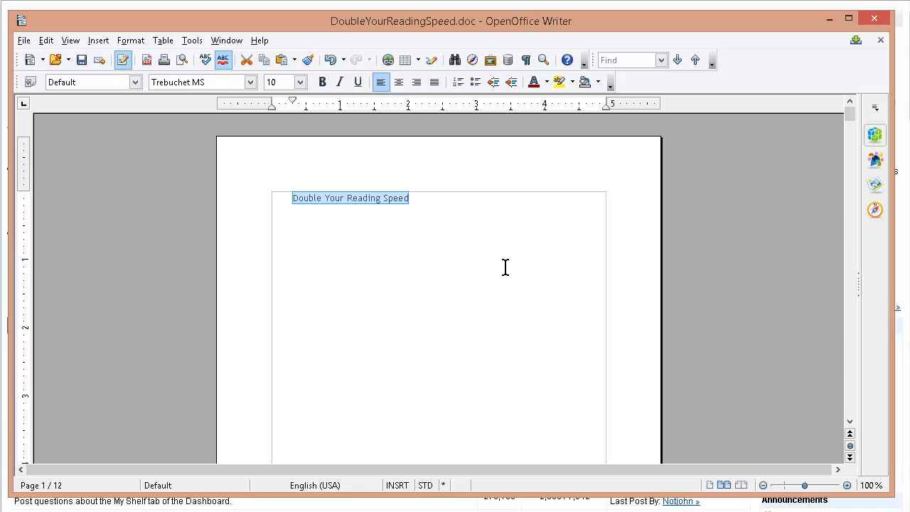
pyautogui.click(400, 84)
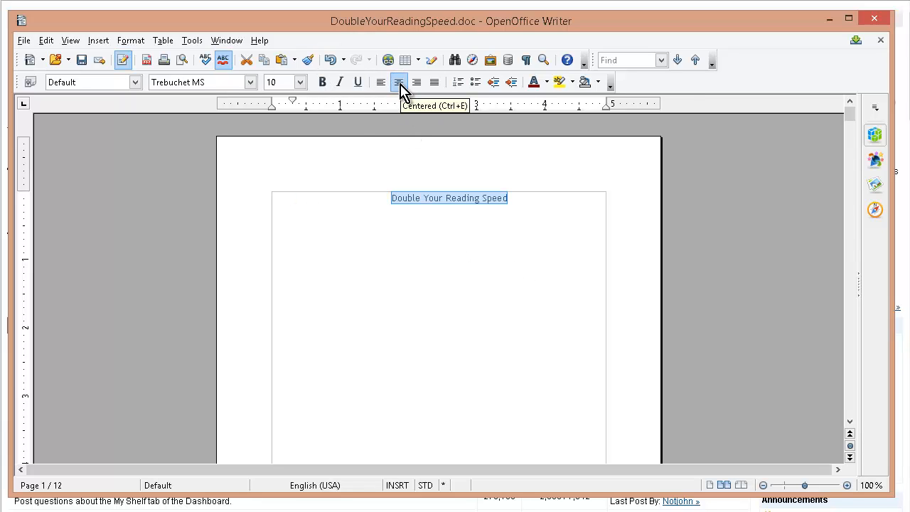
pyautogui.click(321, 84)
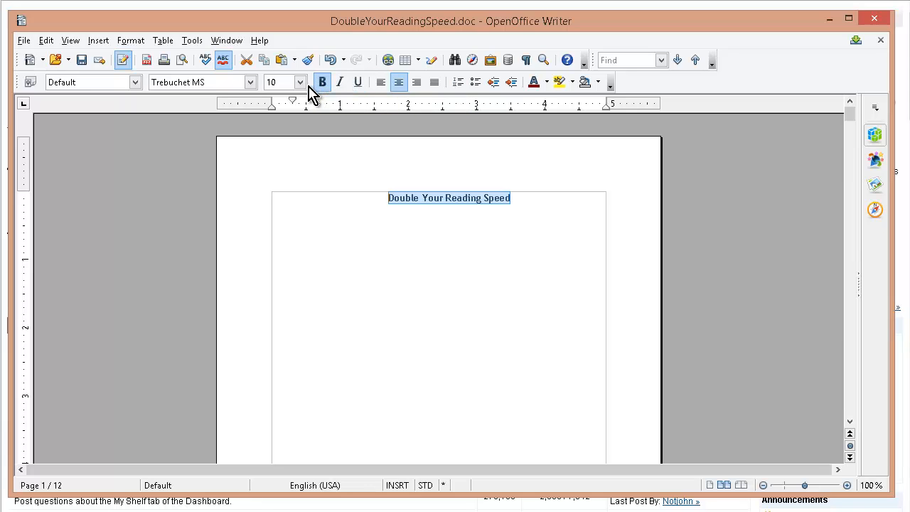
pyautogui.click(300, 83)
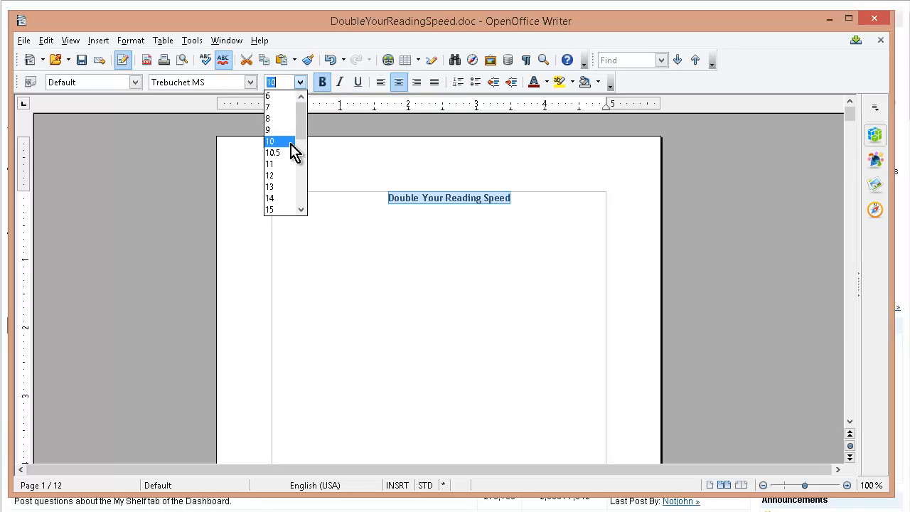
pyautogui.click(285, 209)
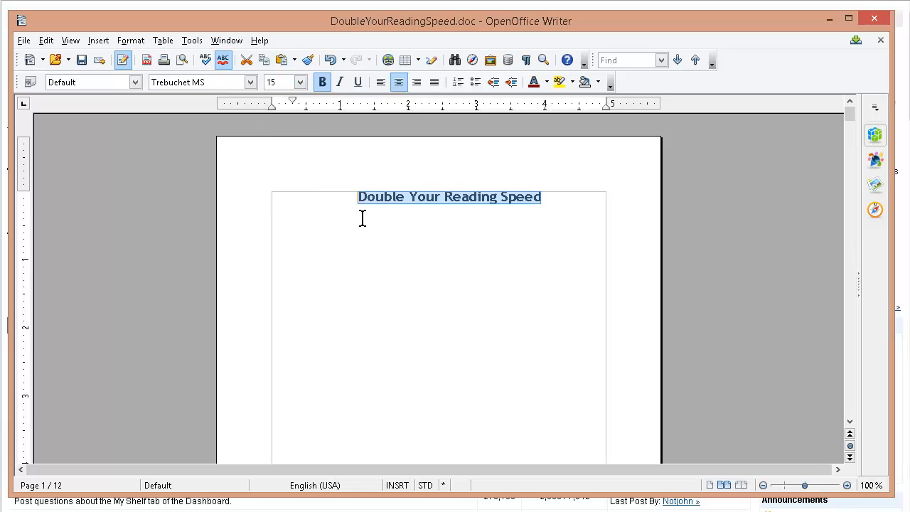
pyautogui.click(554, 199)
pyautogui.scroll(-8, 542, 223)
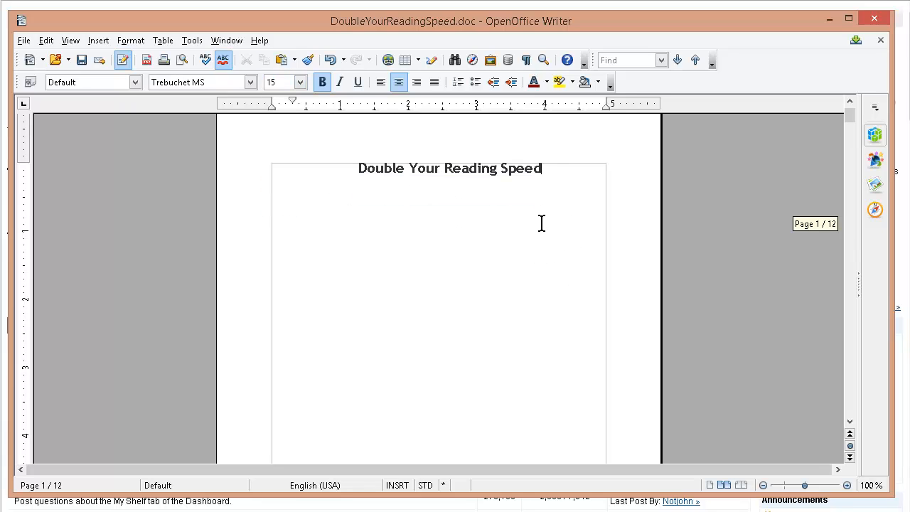
pyautogui.scroll(-2, 544, 225)
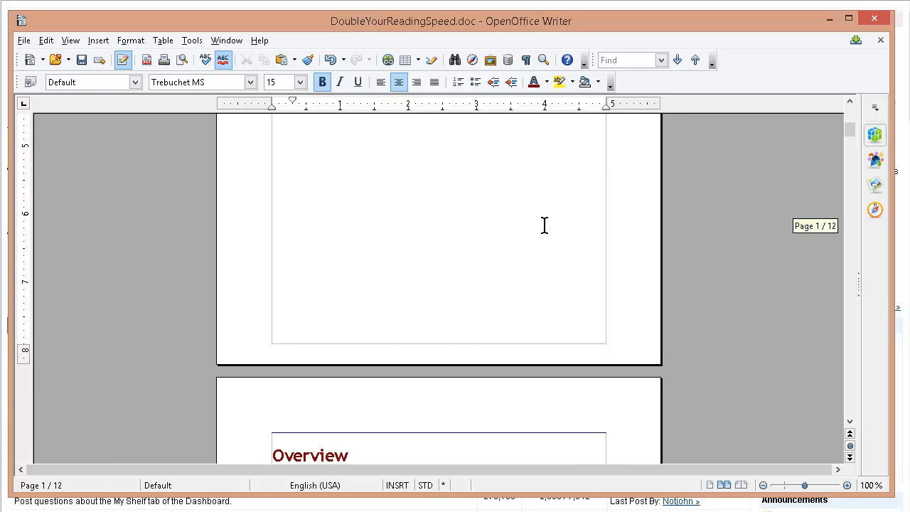
# Step: Insert a page break after the title "Double Your Reading Speed" on the first page
pyautogui.scroll(10, 540, 235)
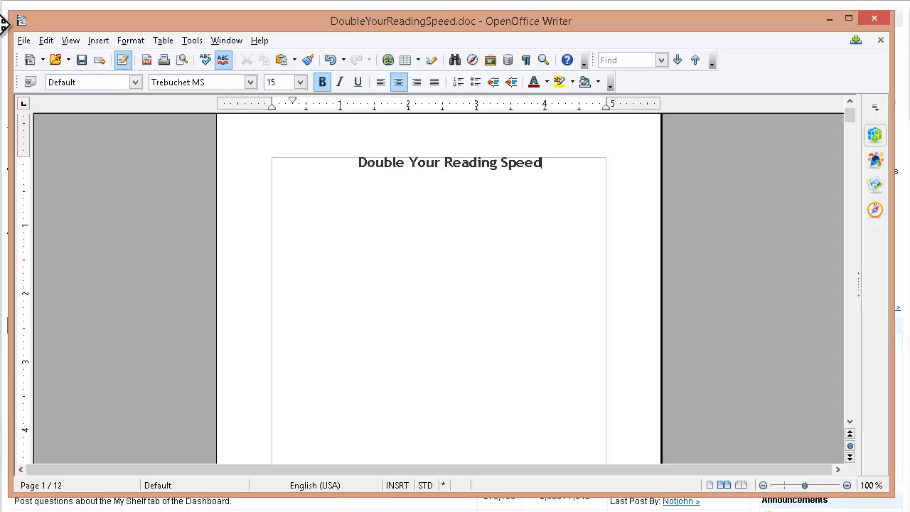
pyautogui.click(97, 43)
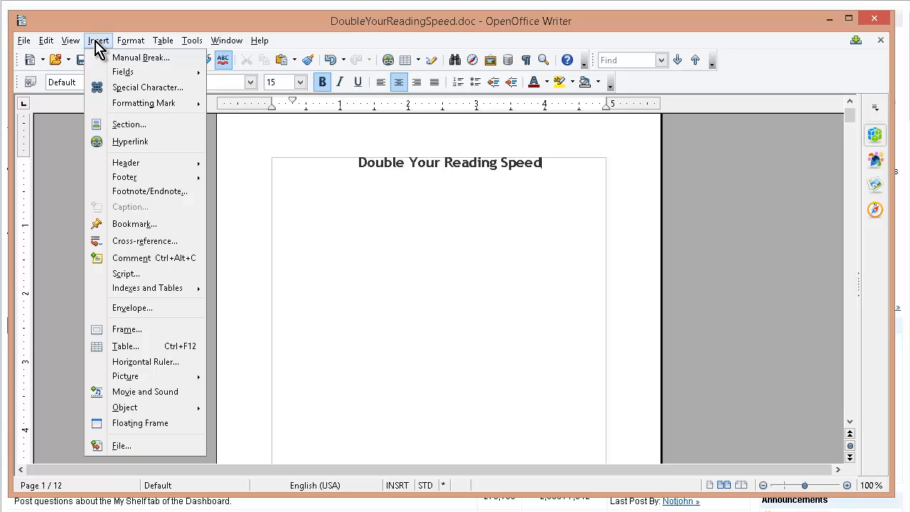
pyautogui.click(114, 58)
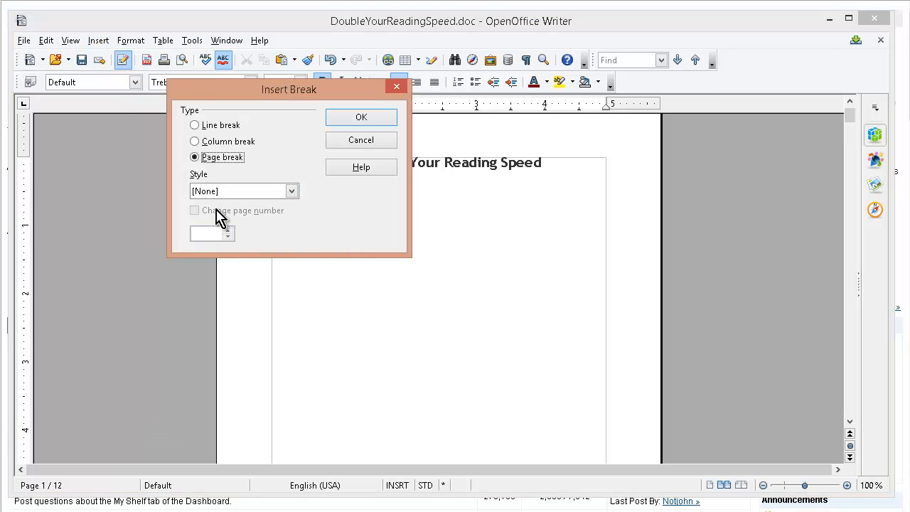
pyautogui.click(362, 121)
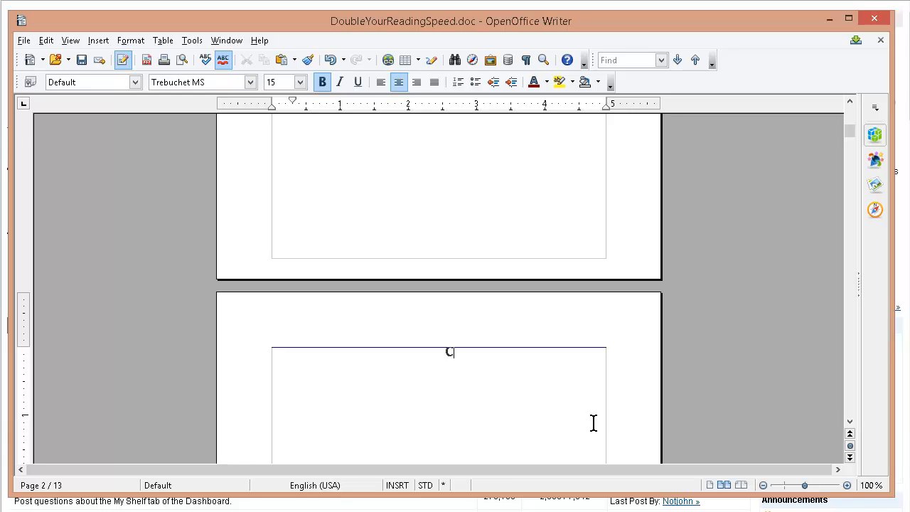
# Step: Enter the heading "Copyright Information" on the new second page
pyautogui.write('opyright ')
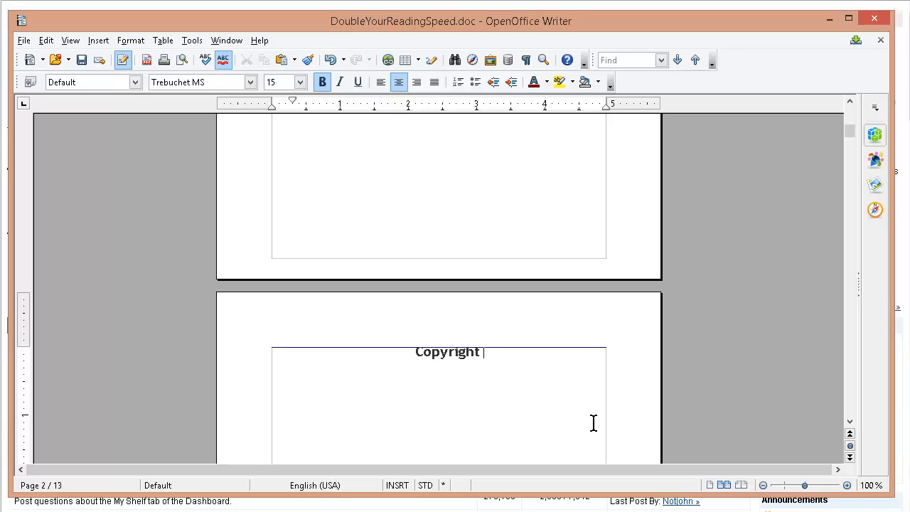
pyautogui.write('I')
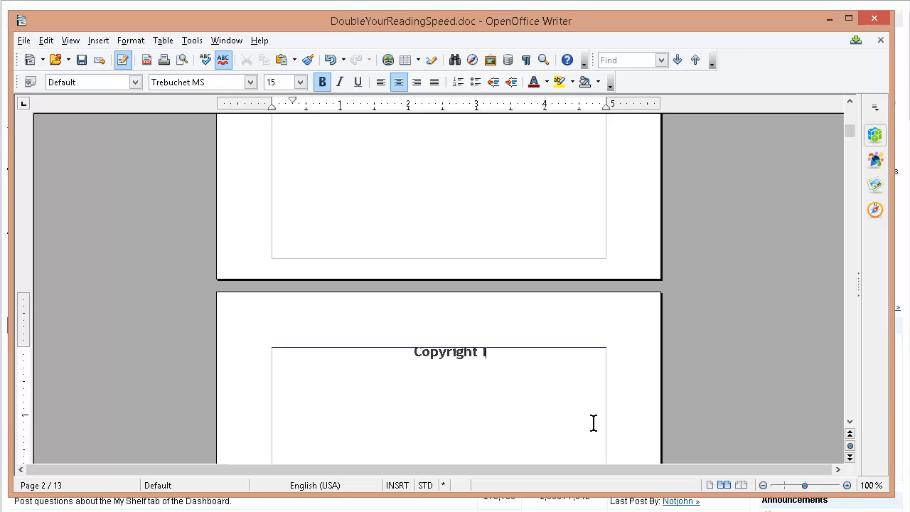
pyautogui.write('n')
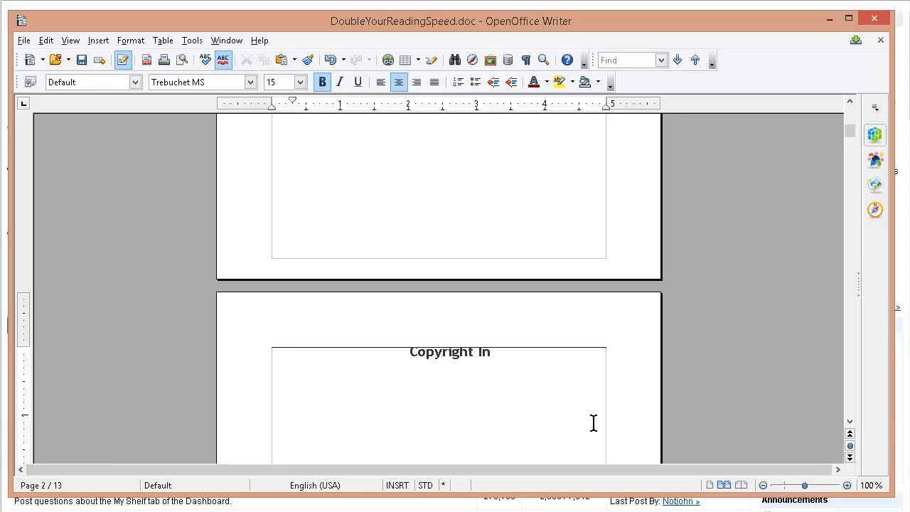
pyautogui.write('form')
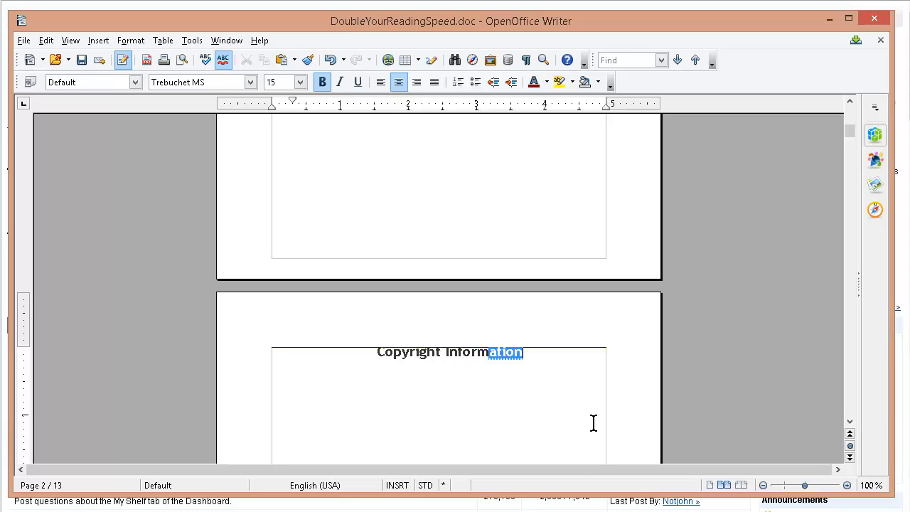
pyautogui.write('ation')
# Step: Add the line "2015 by TC Marketing Group LLC" below the Copyright Information heading
pyautogui.scroll(-5, 550, 366)
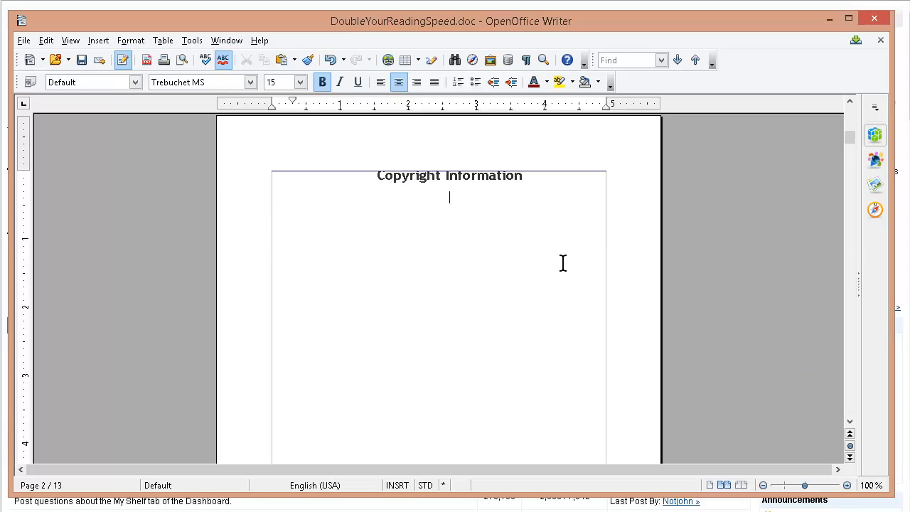
pyautogui.write('2015 by TC Marketing ')
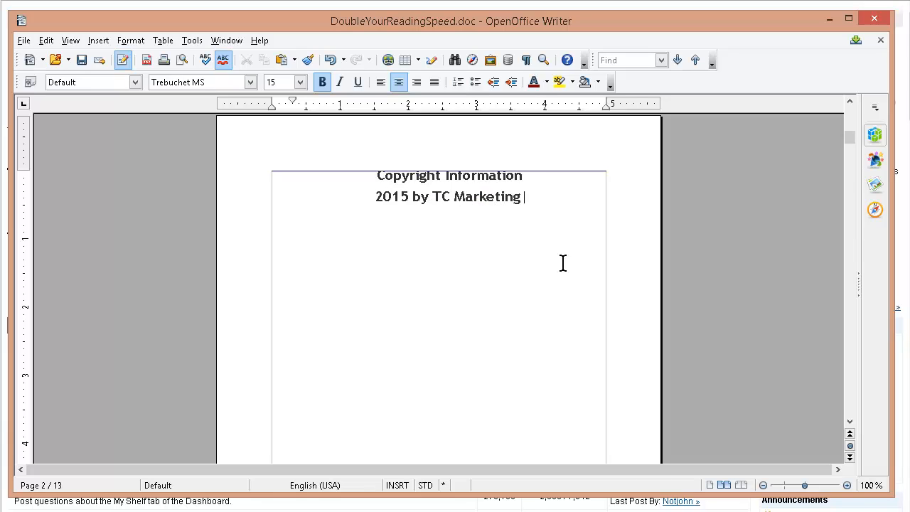
pyautogui.write('Gro')
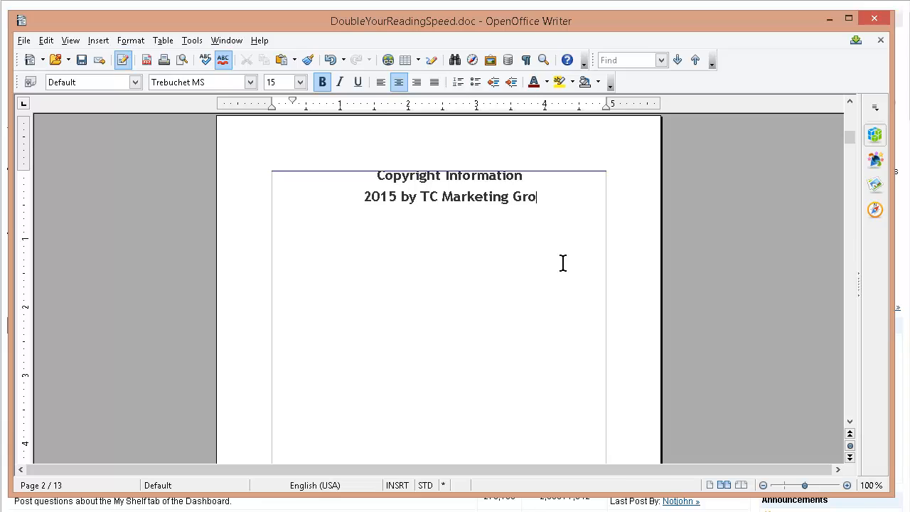
pyautogui.write('up LL')
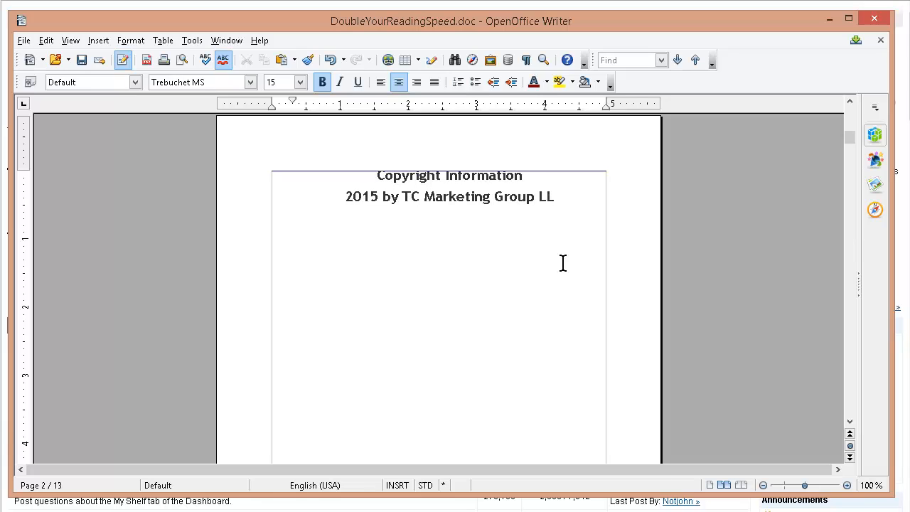
pyautogui.write('C')
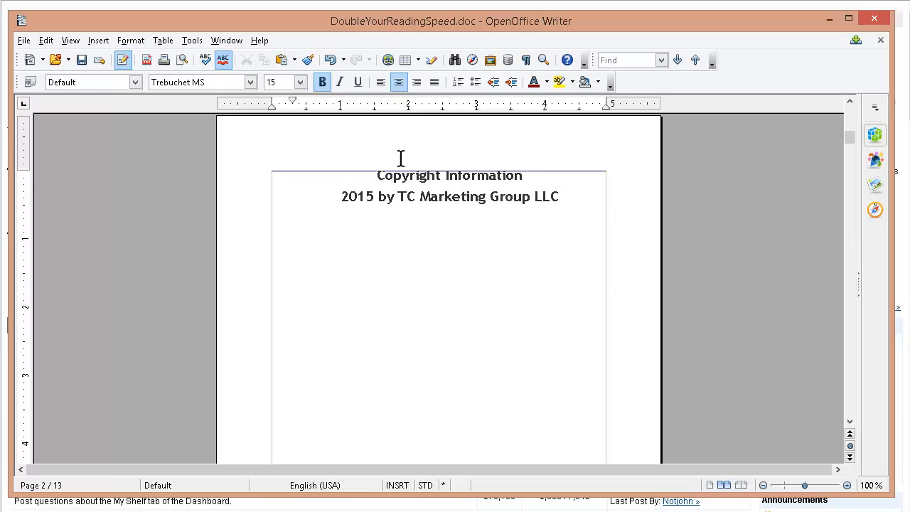
# Step: Insert a page break after the "2015 by TC Marketing Group LLC" line to start a third page
pyautogui.click(96, 41)
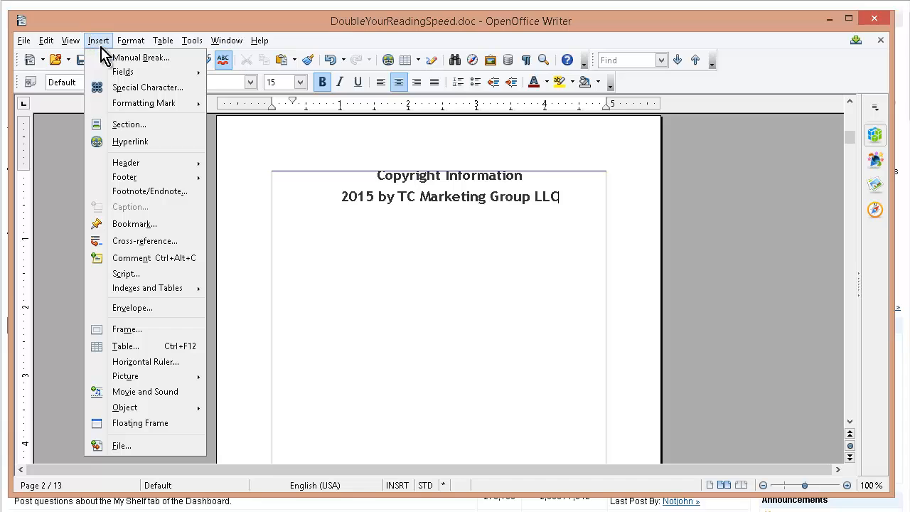
pyautogui.click(108, 58)
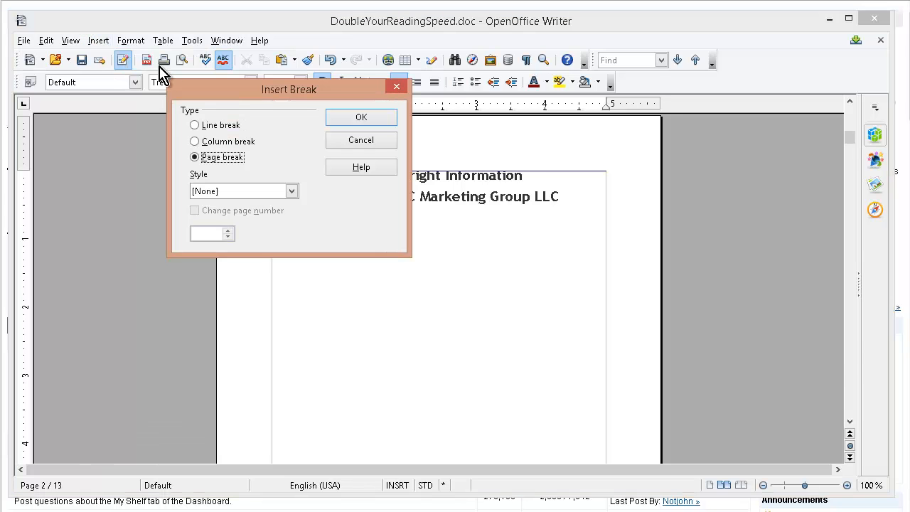
pyautogui.click(354, 120)
pyautogui.scroll(-2, 462, 306)
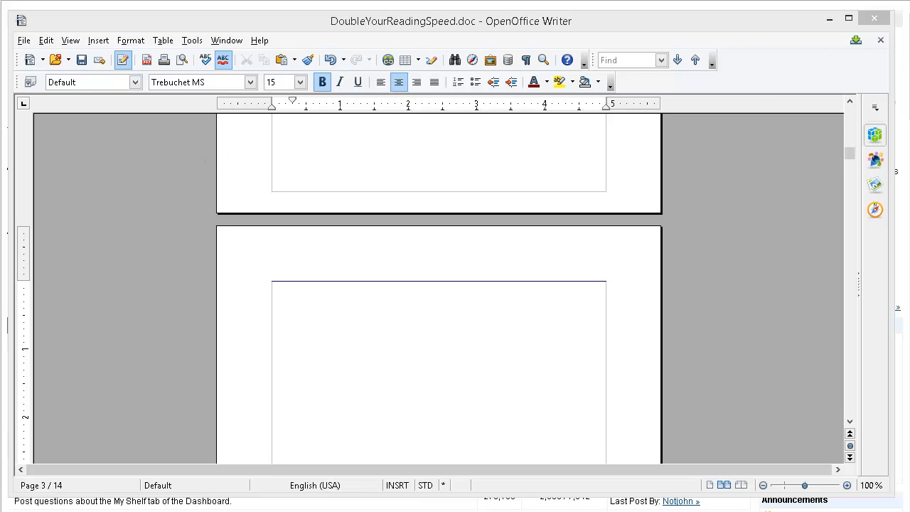
# Step: Enter the heading "Table Of Contents" on the blank third page, with an empty line below it
pyautogui.click(439, 299)
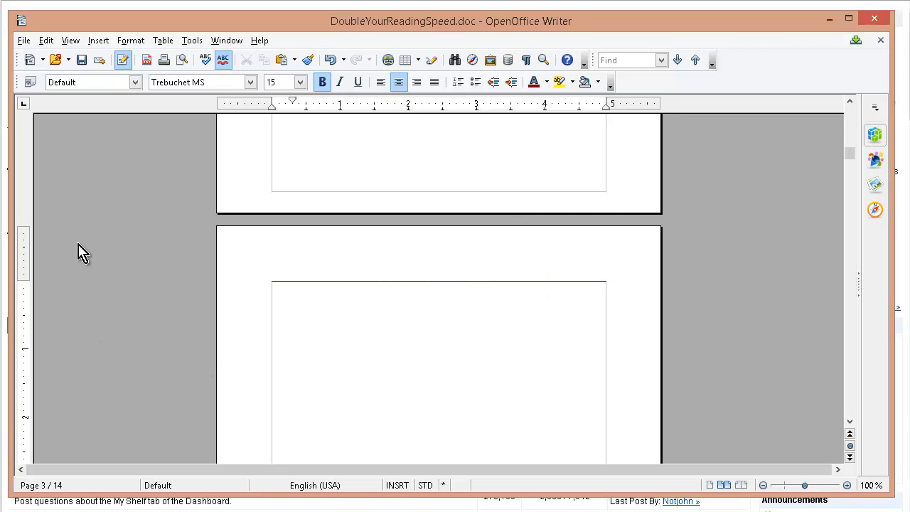
pyautogui.scroll(5, 263, 199)
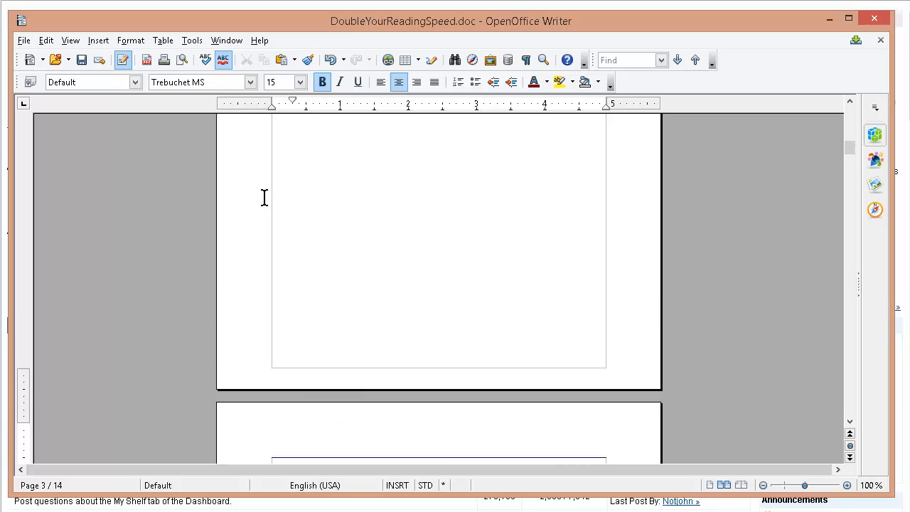
pyautogui.scroll(-4, 264, 199)
pyautogui.scroll(-2, 416, 345)
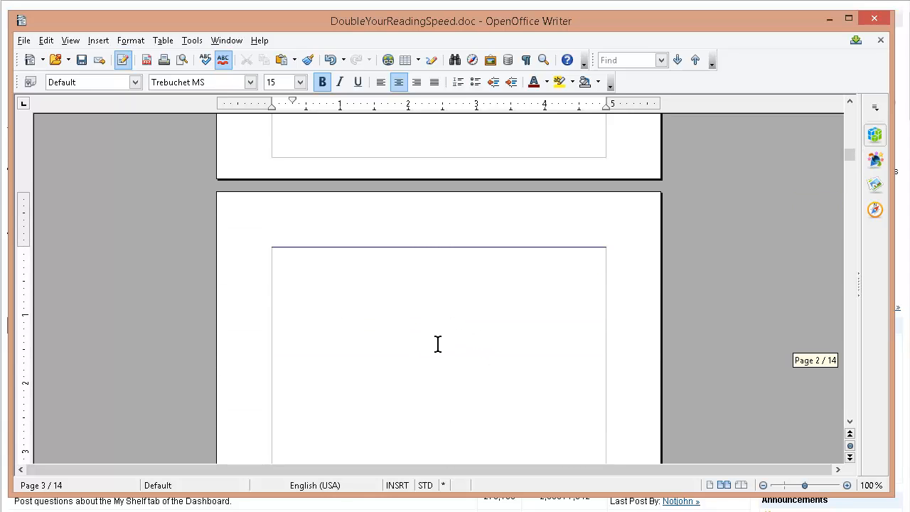
pyautogui.write('Table Of Contents')
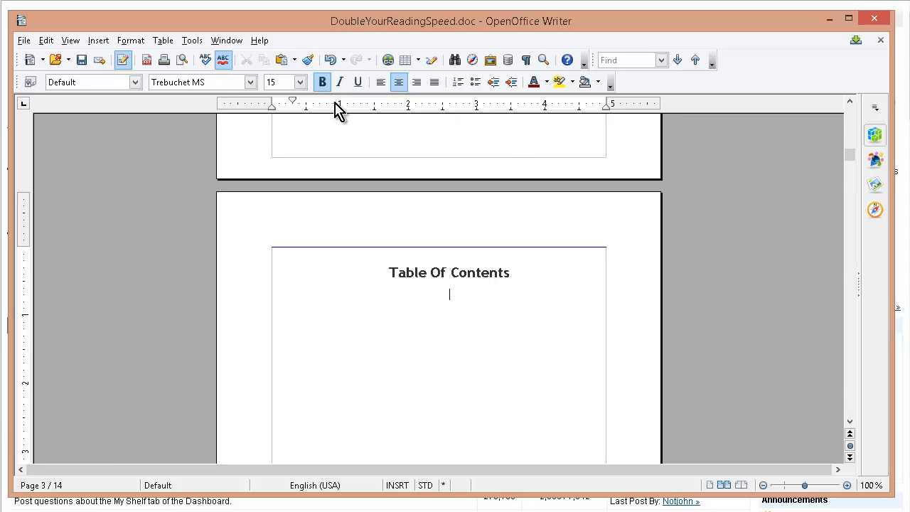
# Step: Insert an automatic table of contents for the entire document below the heading, with its title field left blank
pyautogui.click(97, 41)
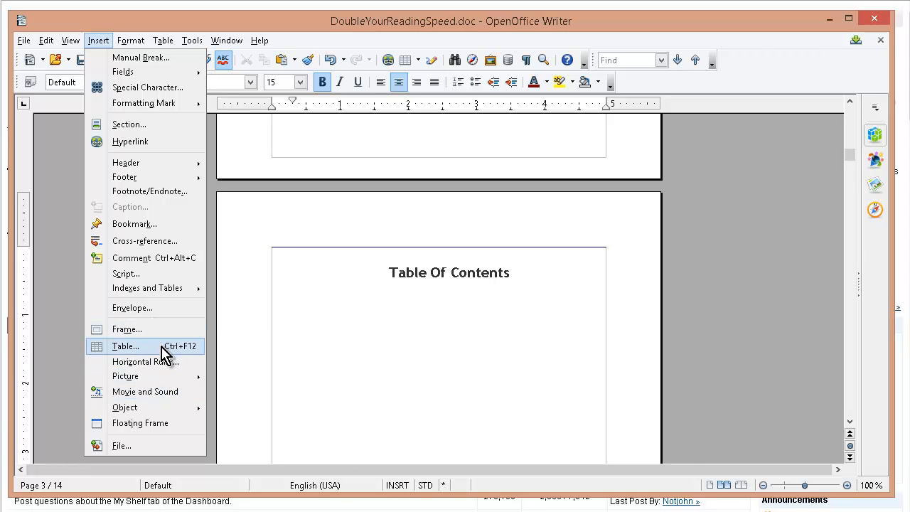
pyautogui.moveTo(162, 288)
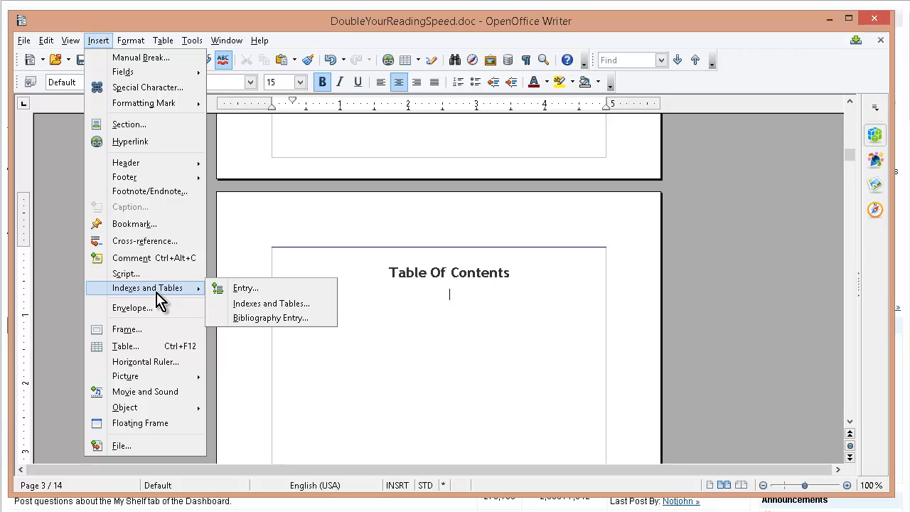
pyautogui.click(304, 303)
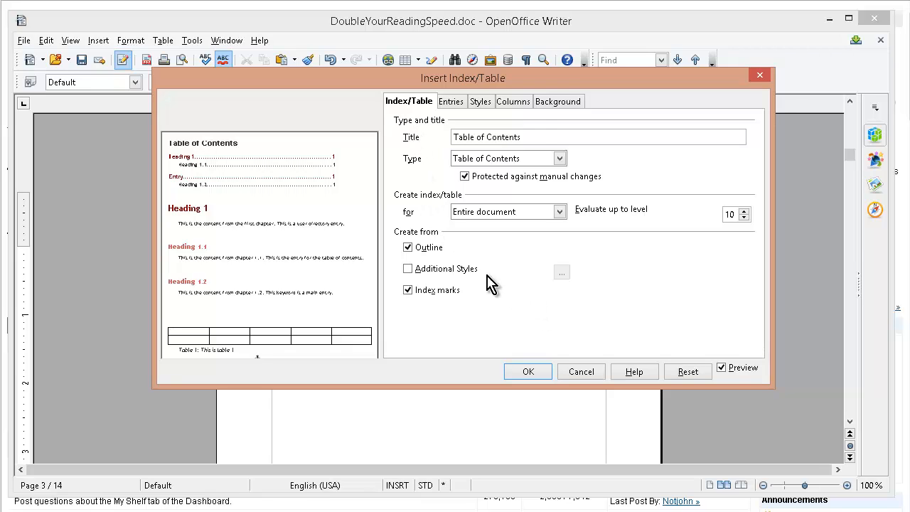
pyautogui.moveTo(536, 137); pyautogui.dragTo(370, 140)
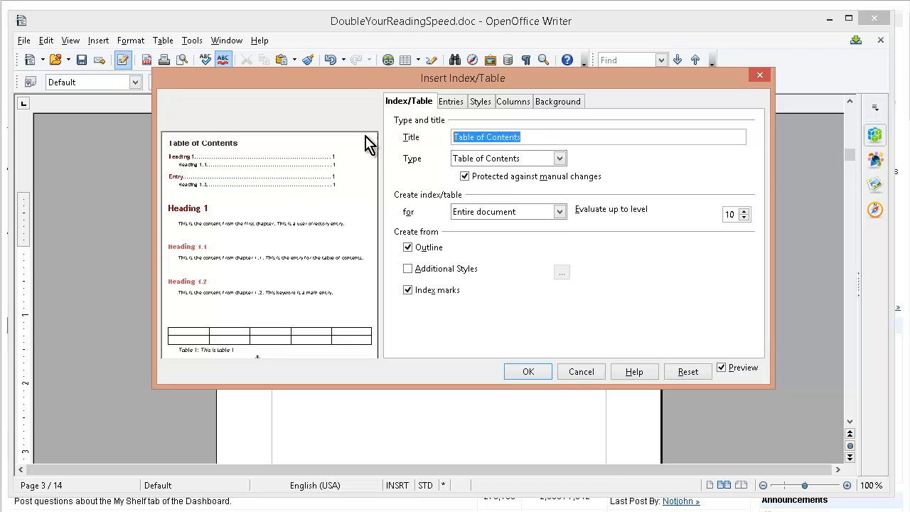
pyautogui.press('BackSpace')
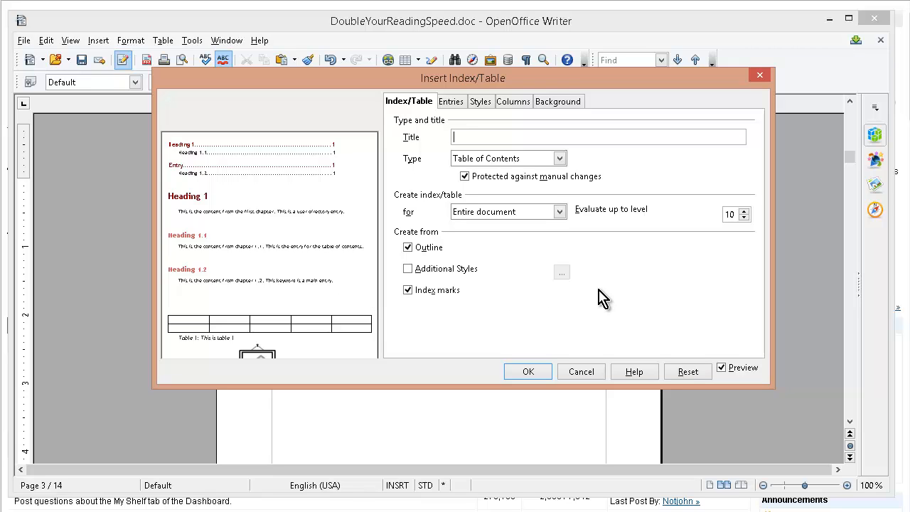
pyautogui.click(527, 373)
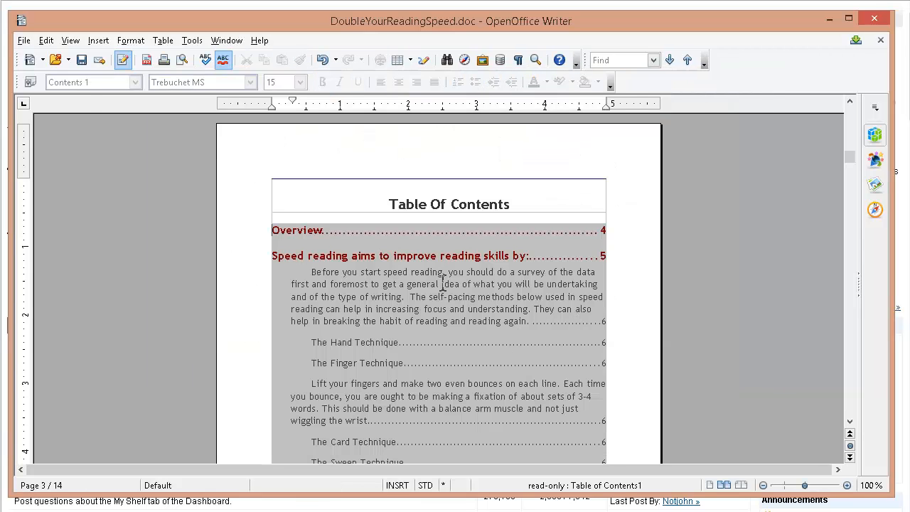
# Step: Review the table of contents entries and the layout of the title, copyright and contents pages up to the Overview heading
pyautogui.scroll(-7, 457, 301)
pyautogui.scroll(-2, 460, 298)
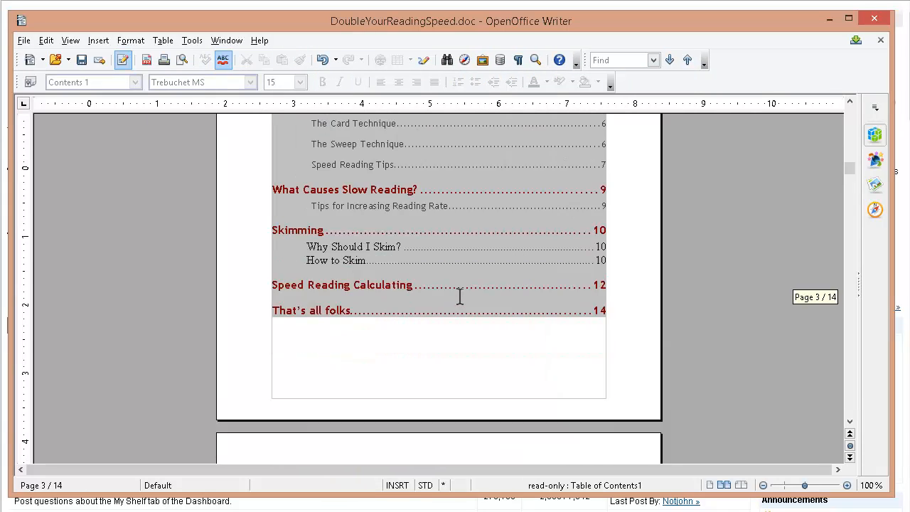
pyautogui.scroll(-1, 451, 301)
pyautogui.scroll(15, 450, 303)
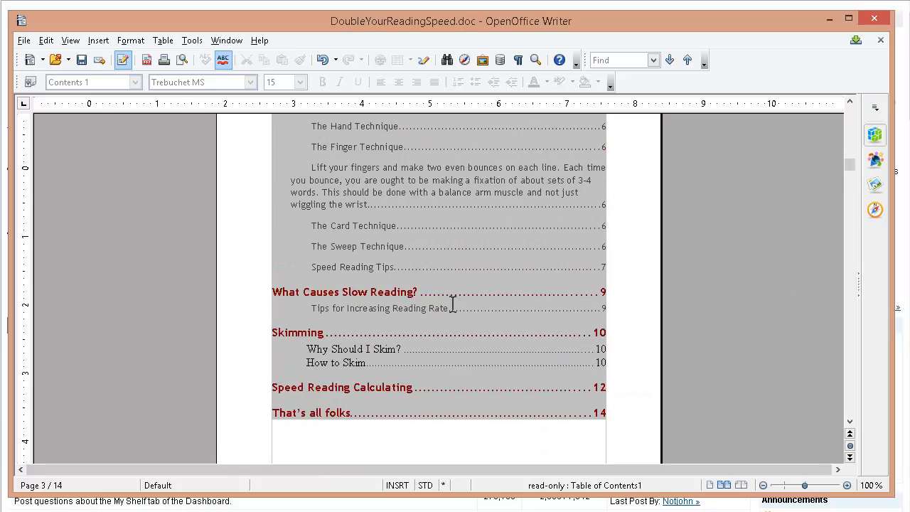
pyautogui.scroll(-5, 461, 307)
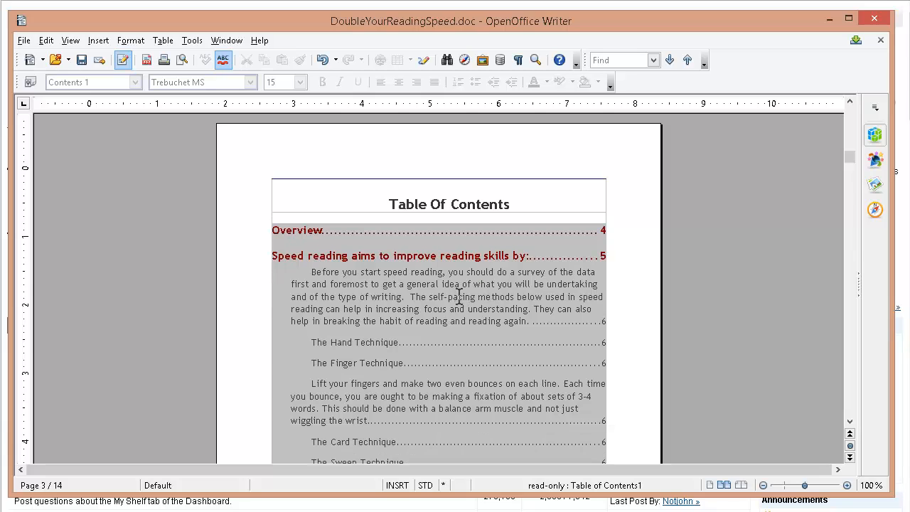
pyautogui.scroll(20, 470, 285)
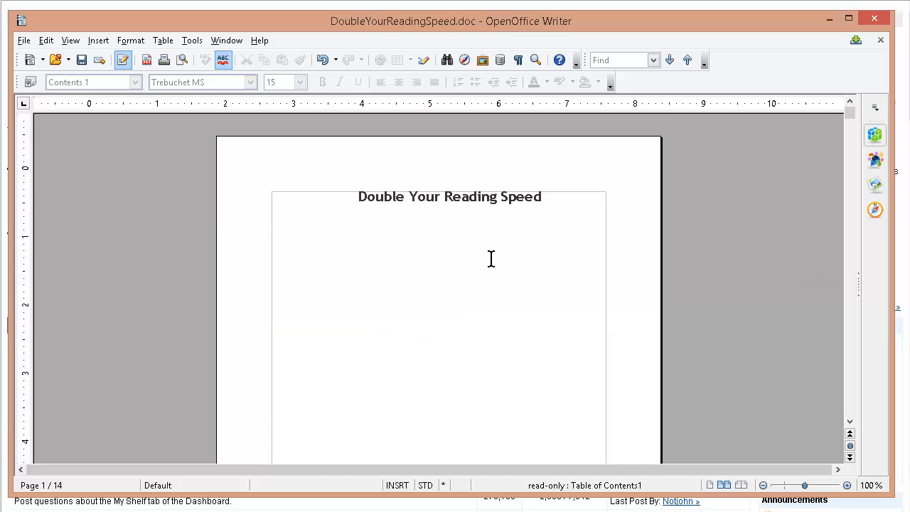
pyautogui.scroll(-15, 491, 259)
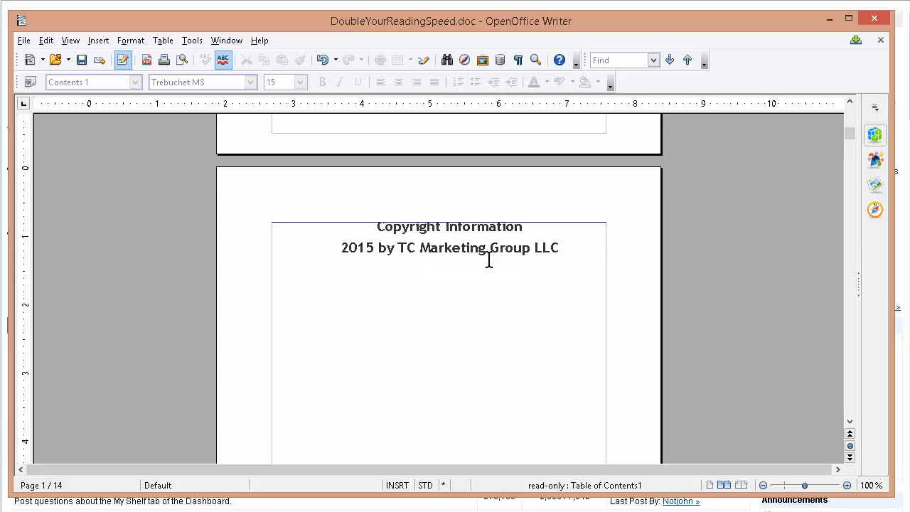
pyautogui.scroll(-18, 489, 260)
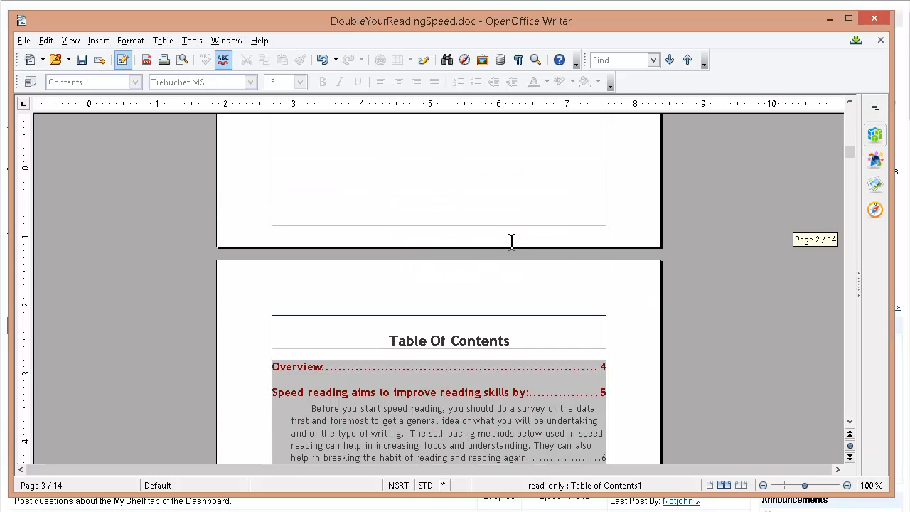
pyautogui.scroll(4, 512, 241)
pyautogui.scroll(-7, 483, 217)
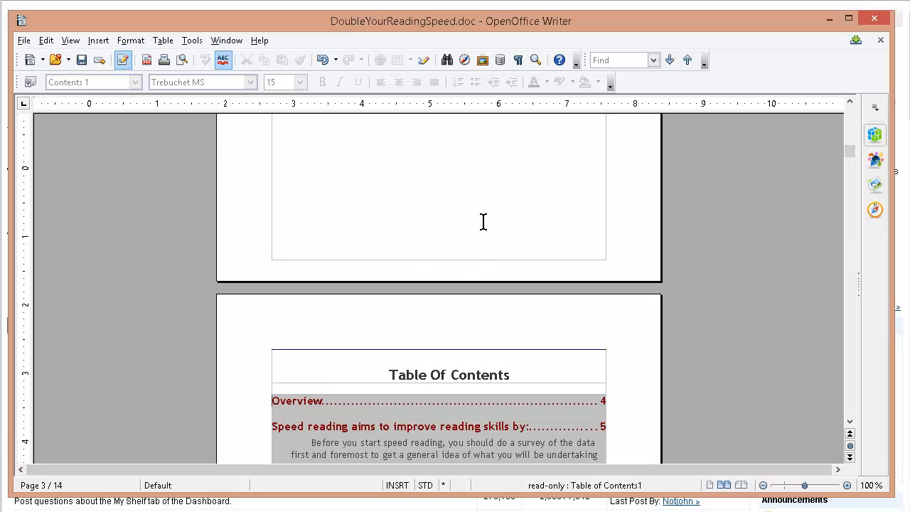
pyautogui.scroll(-10, 469, 220)
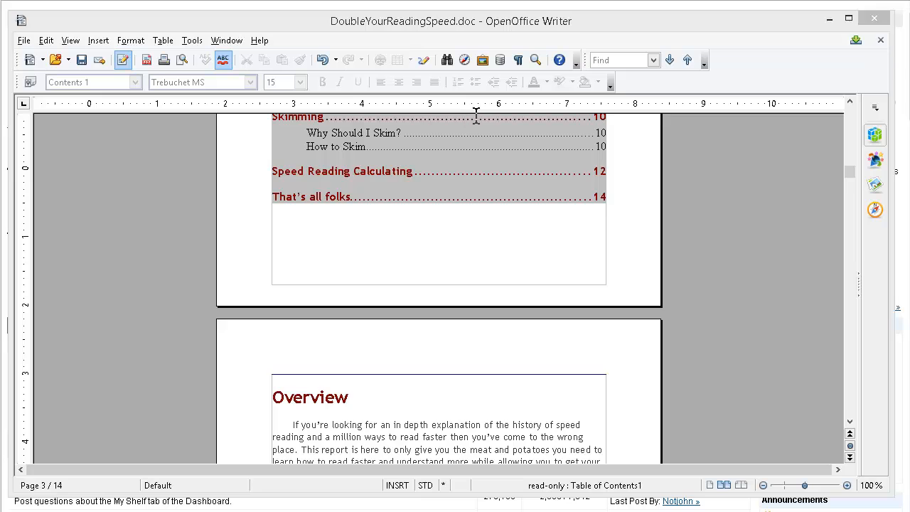
pyautogui.scroll(3, 504, 121)
pyautogui.scroll(13, 504, 123)
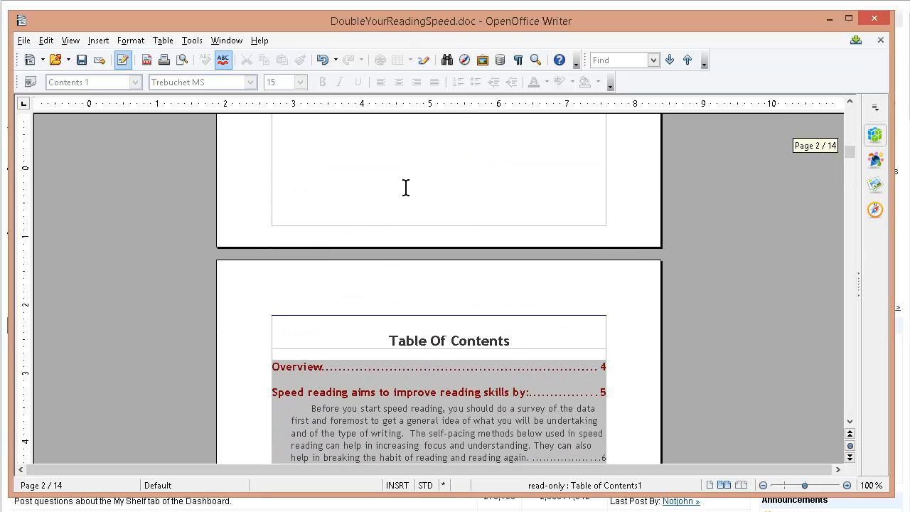
# Step: Review the order and layout of the title, copyright and table of contents pages once more from the start of the document
pyautogui.scroll(-6, 406, 187)
pyautogui.scroll(-12, 427, 199)
pyautogui.scroll(20, 433, 200)
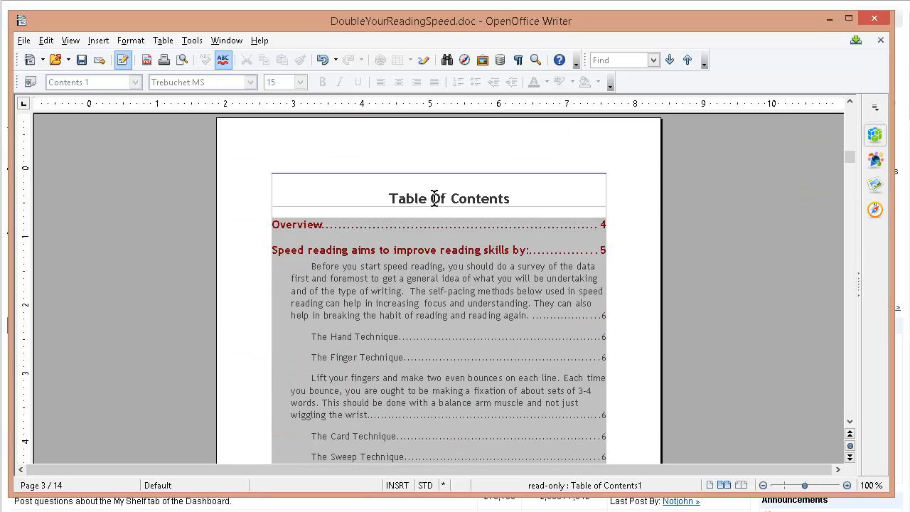
pyautogui.scroll(15, 436, 194)
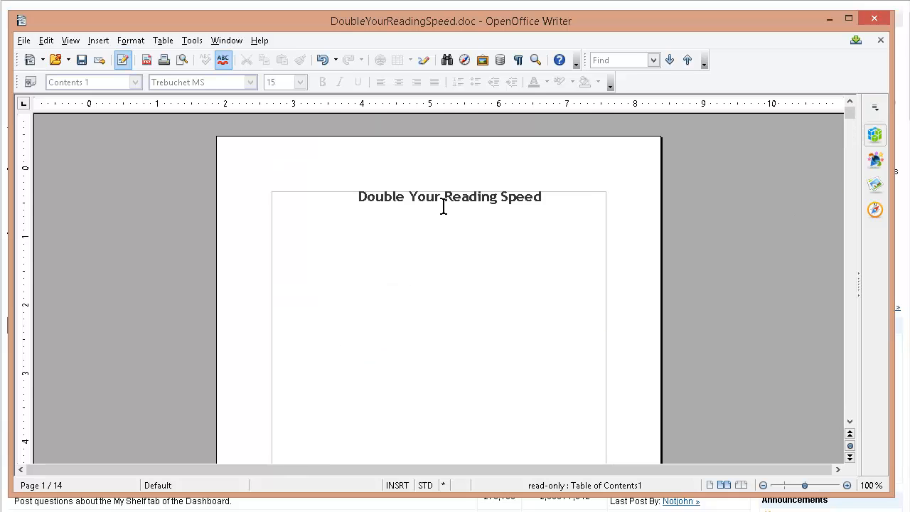
pyautogui.scroll(-1, 443, 206)
pyautogui.scroll(-10, 441, 203)
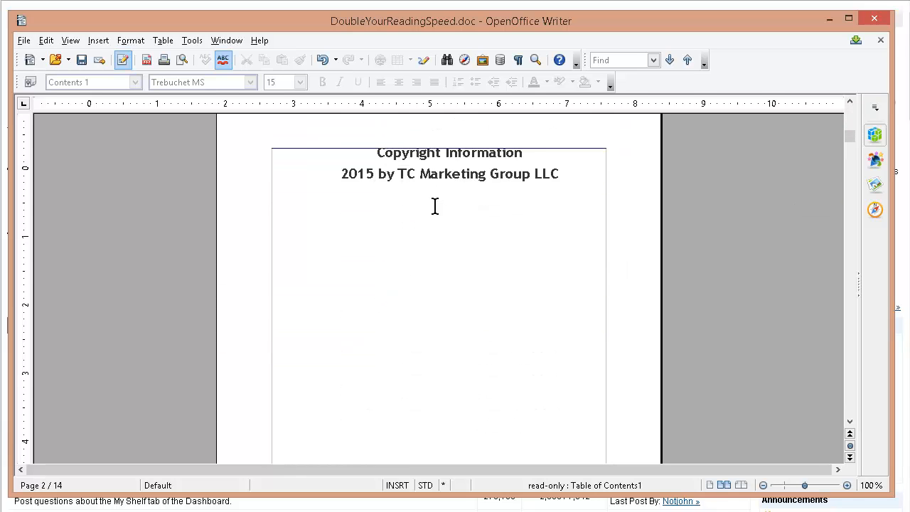
pyautogui.scroll(-12, 429, 195)
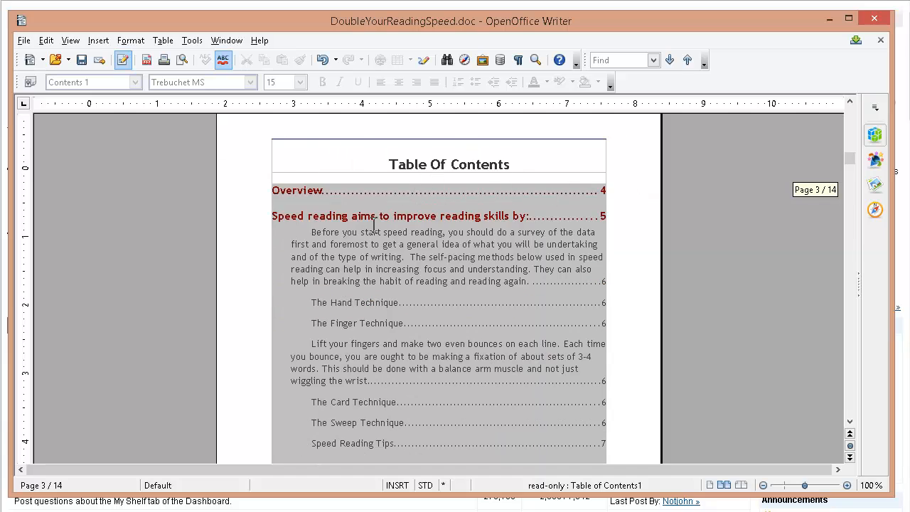
# Step: Delete the "Copyright Information" and "2015 by TC Marketing Group LLC" lines together with their page between the title and contents pages
pyautogui.scroll(8, 378, 209)
pyautogui.scroll(10, 391, 214)
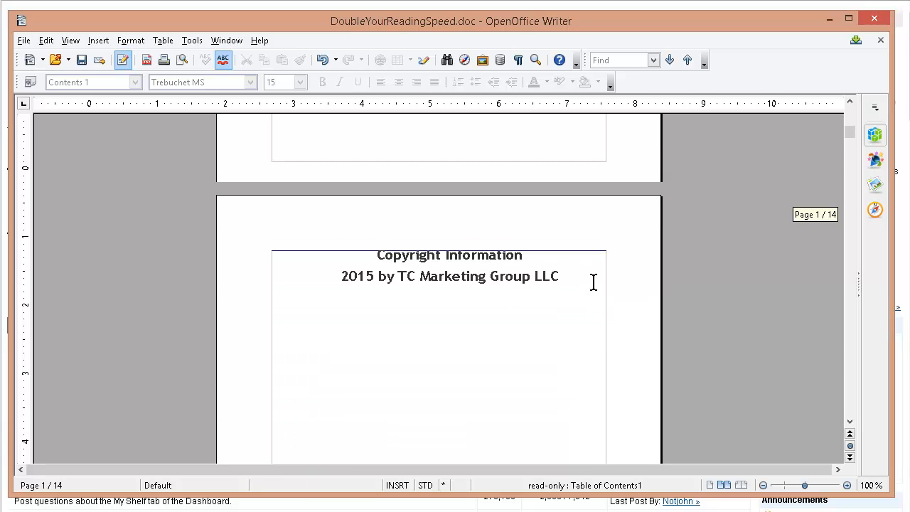
pyautogui.moveTo(565, 277); pyautogui.dragTo(498, 249)
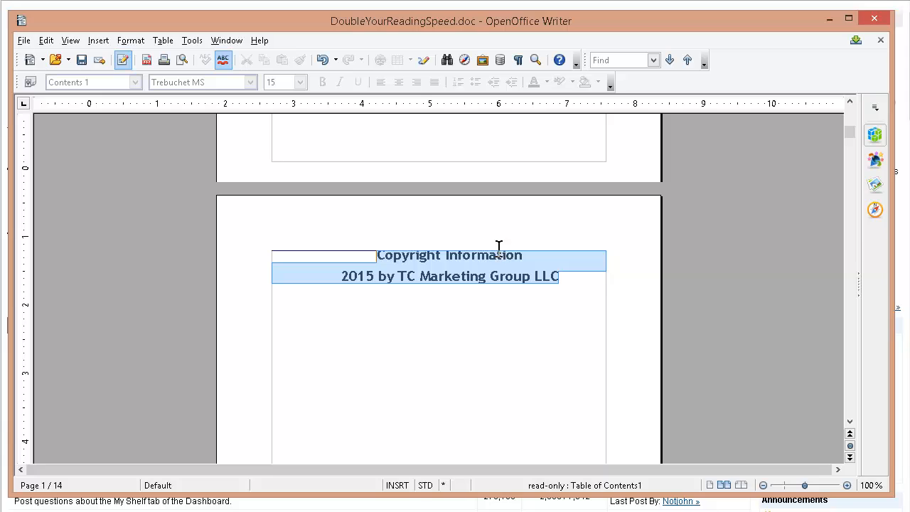
pyautogui.click(406, 314)
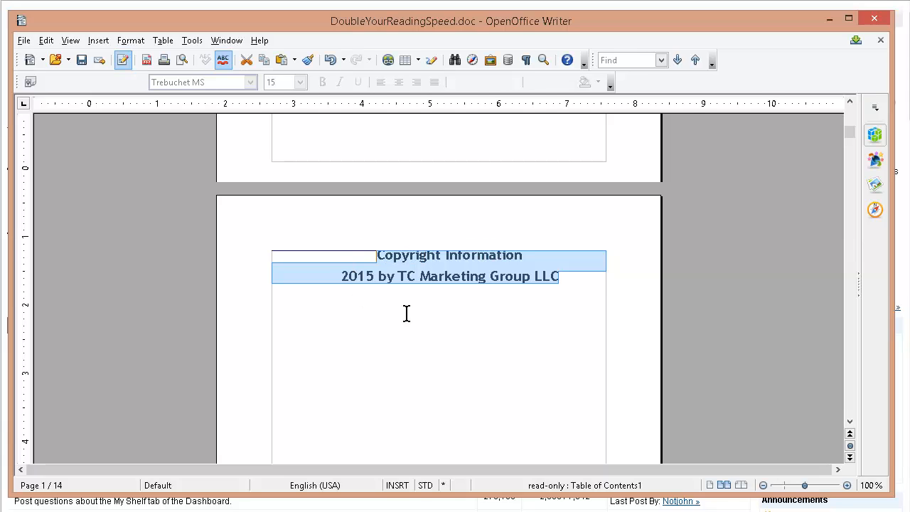
pyautogui.press('Delete')
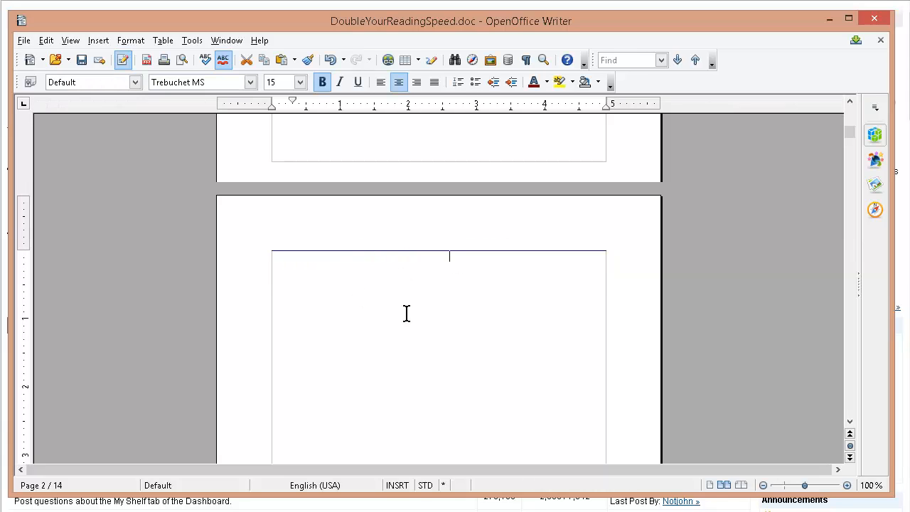
pyautogui.press('Delete')
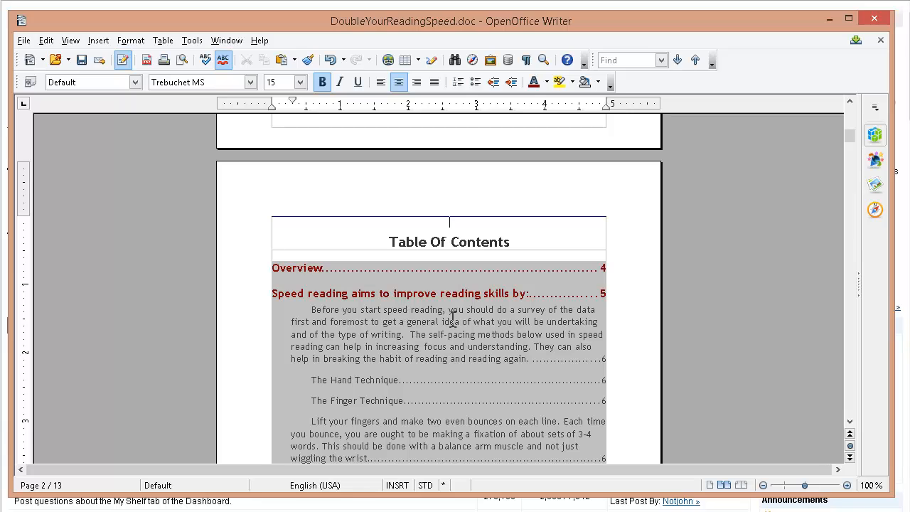
# Step: Insert a page break with no page style to start a new page after the table of contents
pyautogui.scroll(-10, 453, 318)
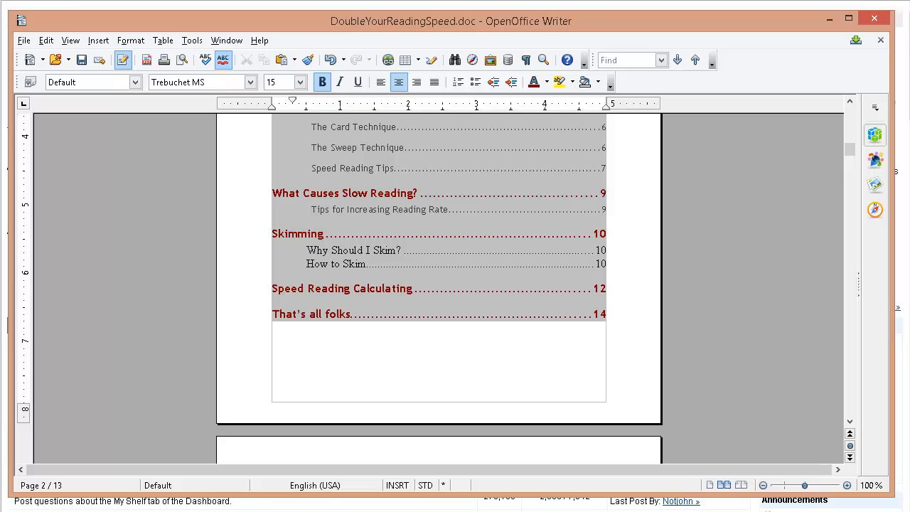
pyautogui.click(98, 41)
pyautogui.click(143, 60)
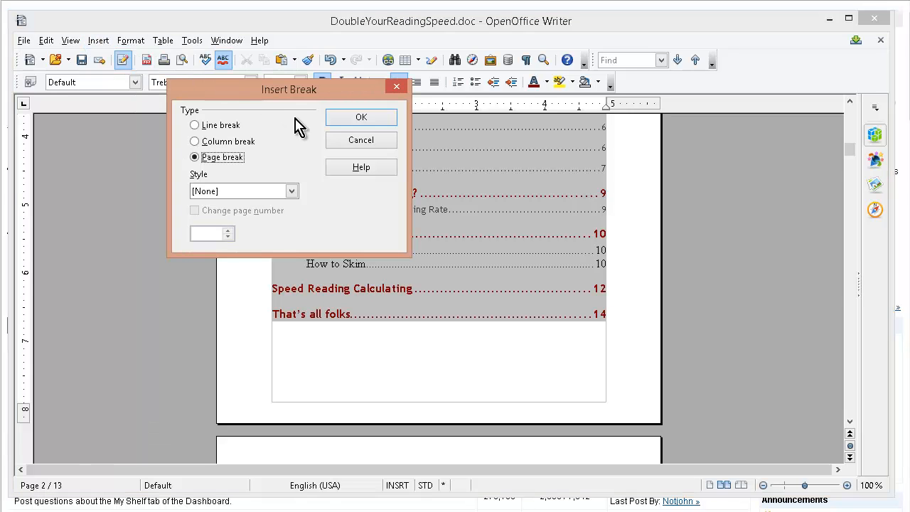
pyautogui.click(361, 119)
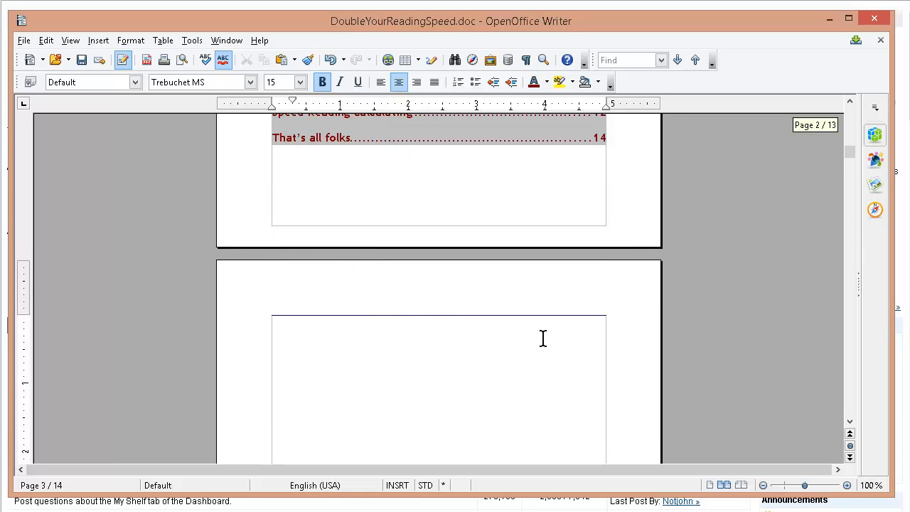
# Step: Enter "Copyright Statement" on the new page after the contents and apply the Heading 1 style to it
pyautogui.write('Copyright Statement')
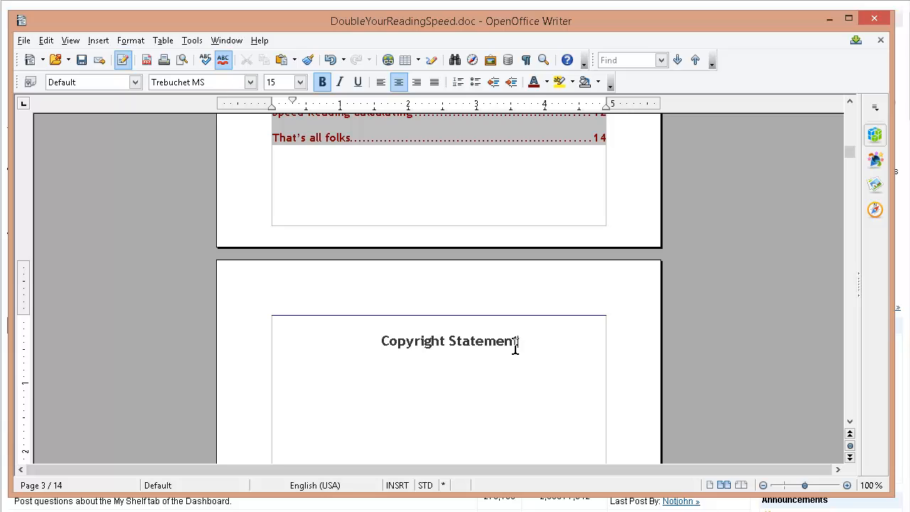
pyautogui.moveTo(516, 347); pyautogui.dragTo(385, 340)
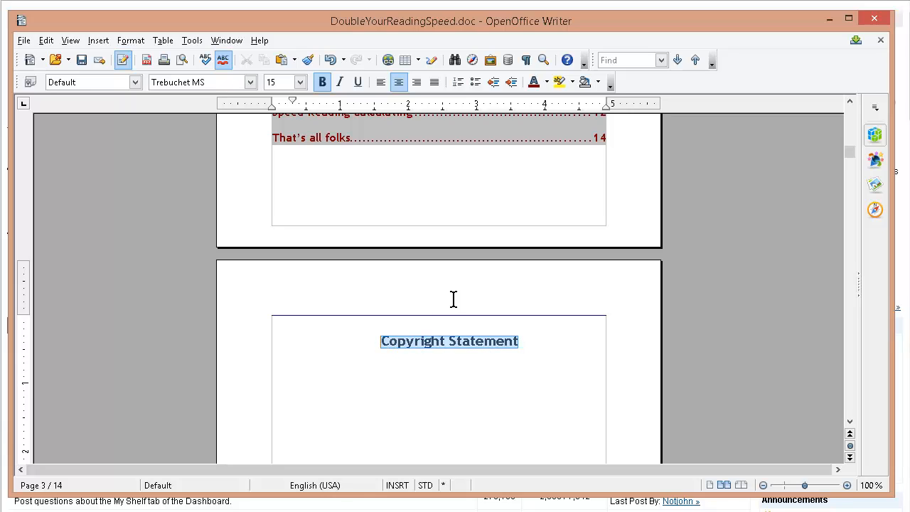
pyautogui.click(134, 83)
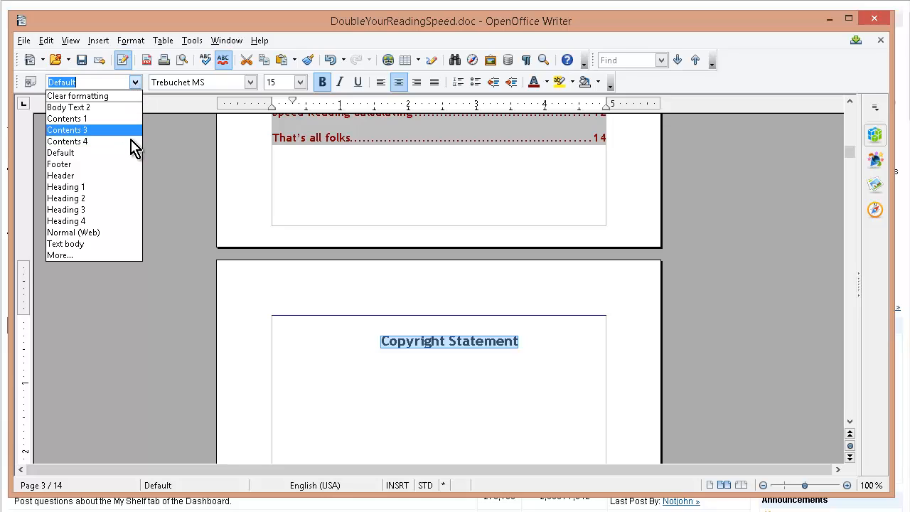
pyautogui.click(128, 188)
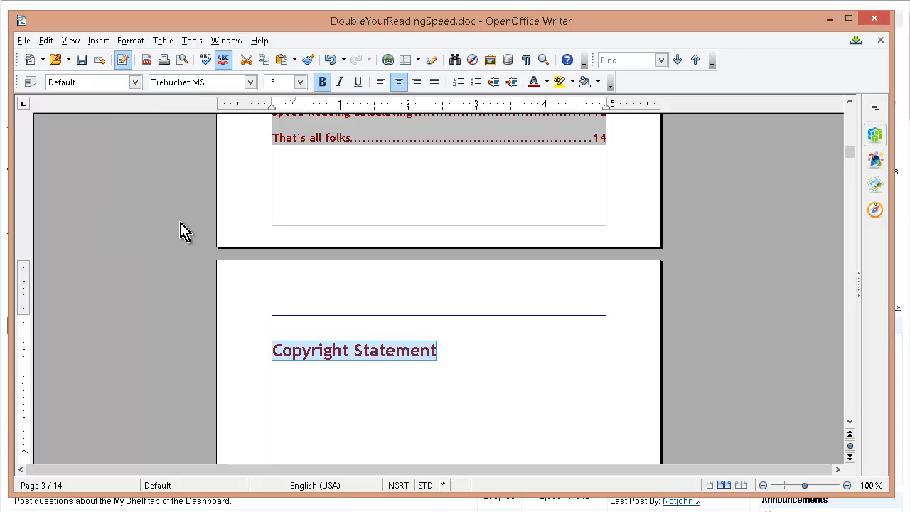
pyautogui.click(452, 362)
# Step: Regenerate the table of contents with its existing settings so that it includes the Copyright Statement heading
pyautogui.scroll(15, 463, 337)
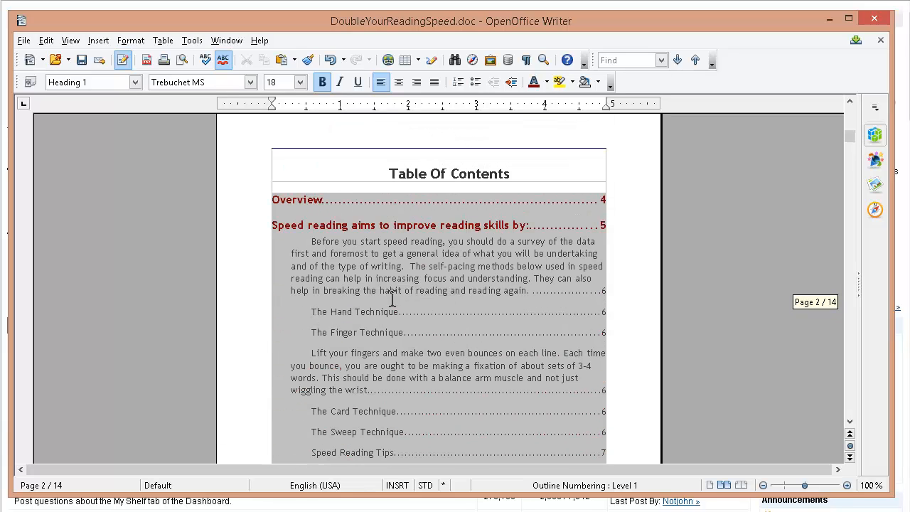
pyautogui.rightClick(411, 250)
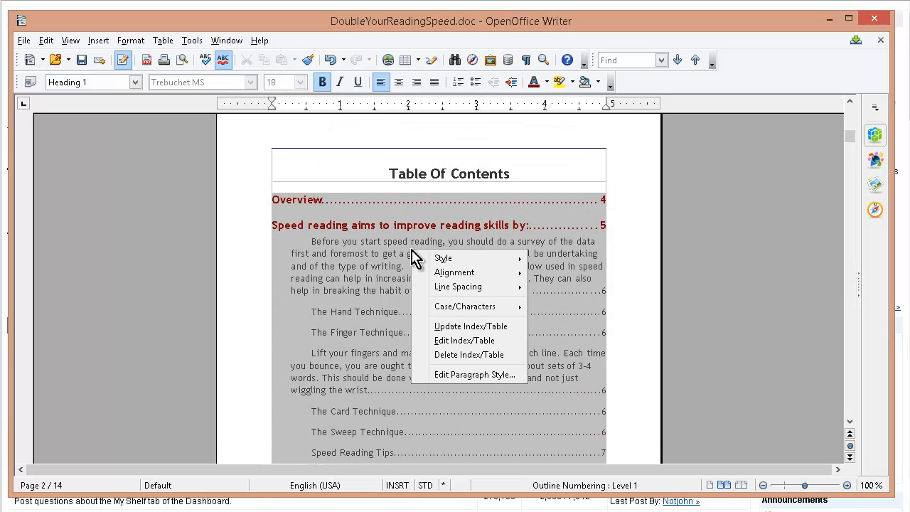
pyautogui.click(498, 341)
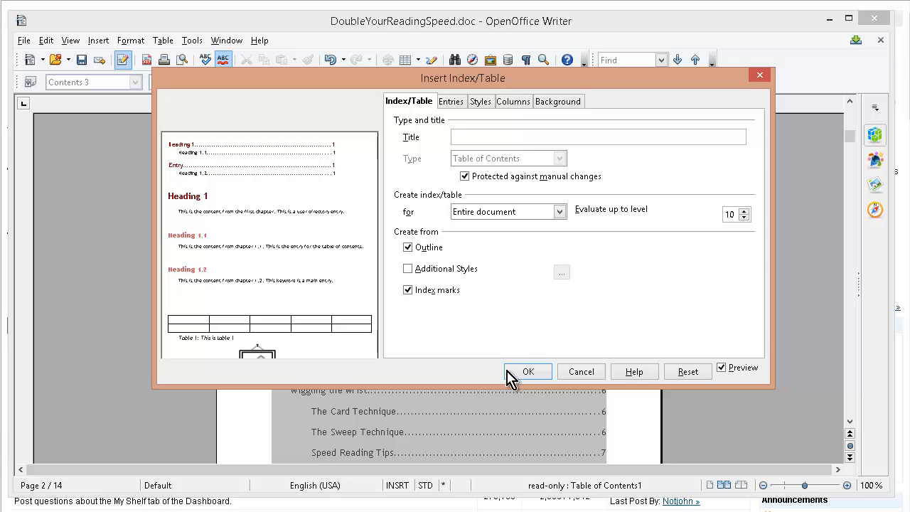
pyautogui.click(530, 372)
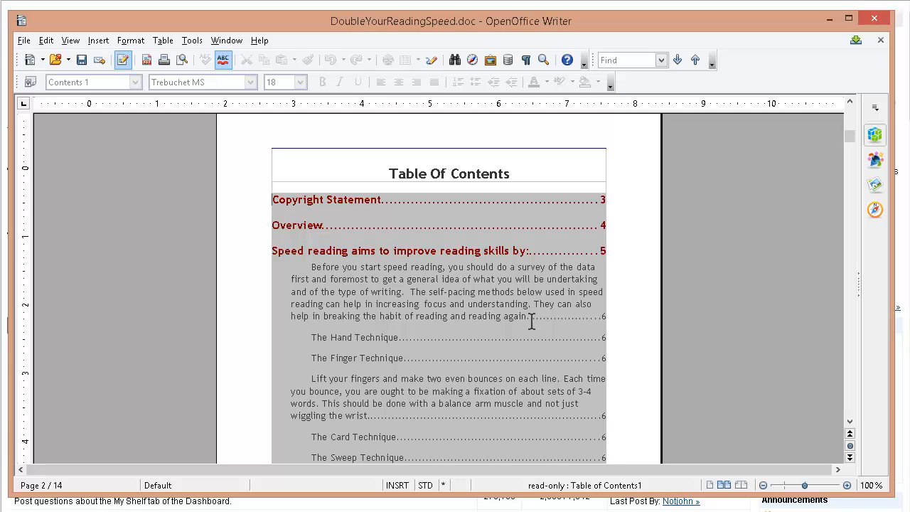
# Step: Limit the table of contents to top-level headings by setting its evaluation level to 1
pyautogui.scroll(-1, 531, 322)
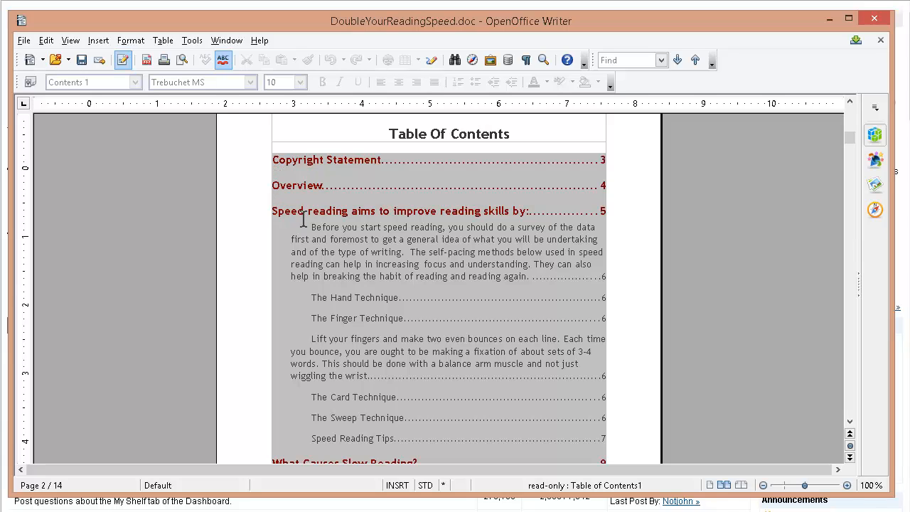
pyautogui.rightClick(379, 211)
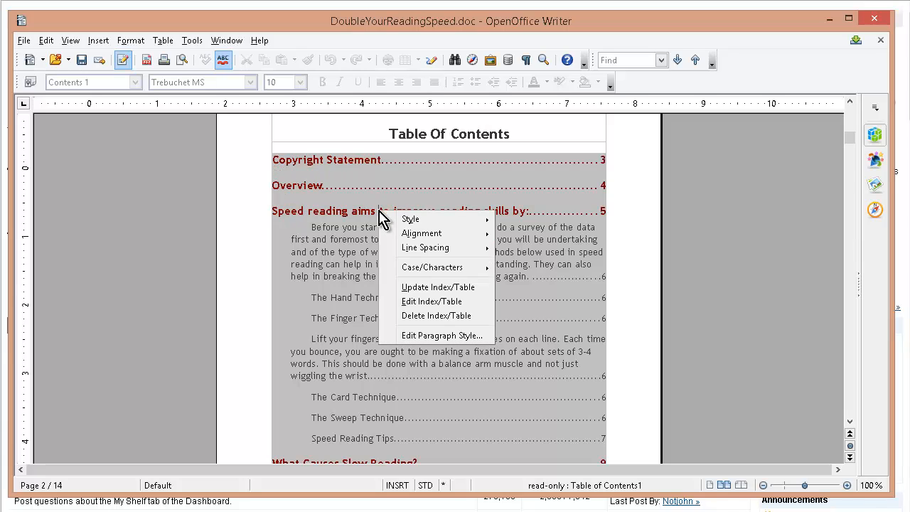
pyautogui.moveTo(431, 236)
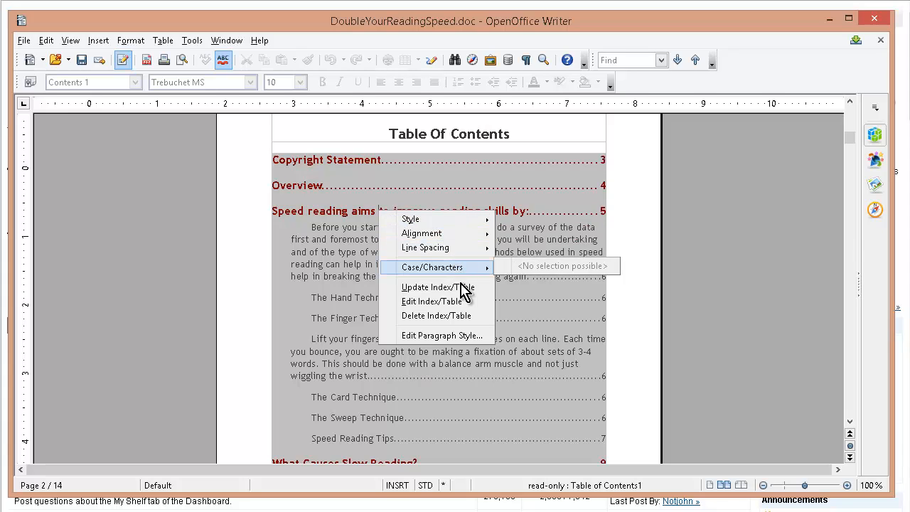
pyautogui.click(463, 301)
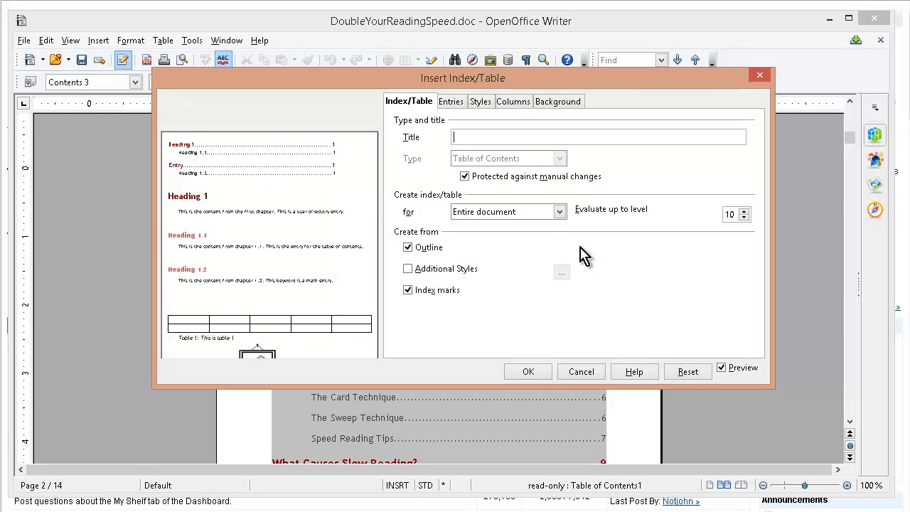
pyautogui.click(744, 218)
pyautogui.click(744, 218)
pyautogui.click(744, 218)
pyautogui.click(744, 218)
pyautogui.click(744, 218)
pyautogui.click(744, 217)
pyautogui.click(744, 218)
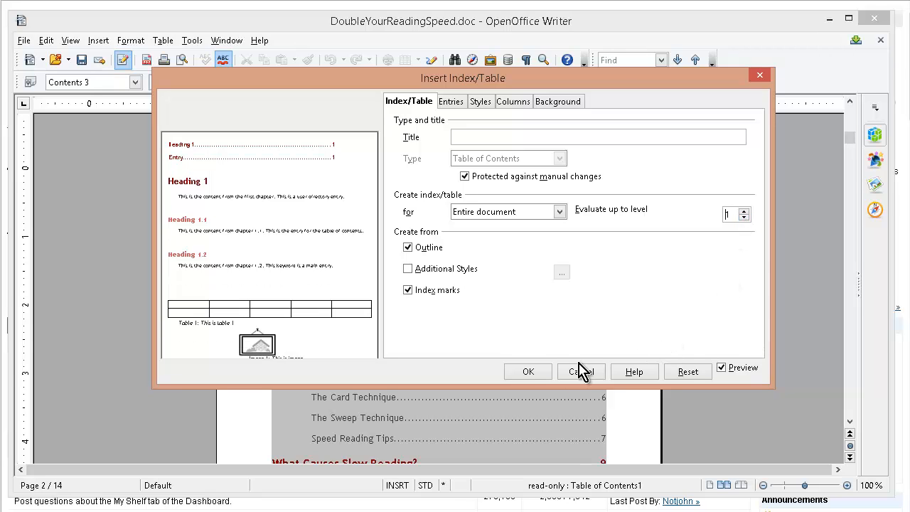
pyautogui.click(525, 371)
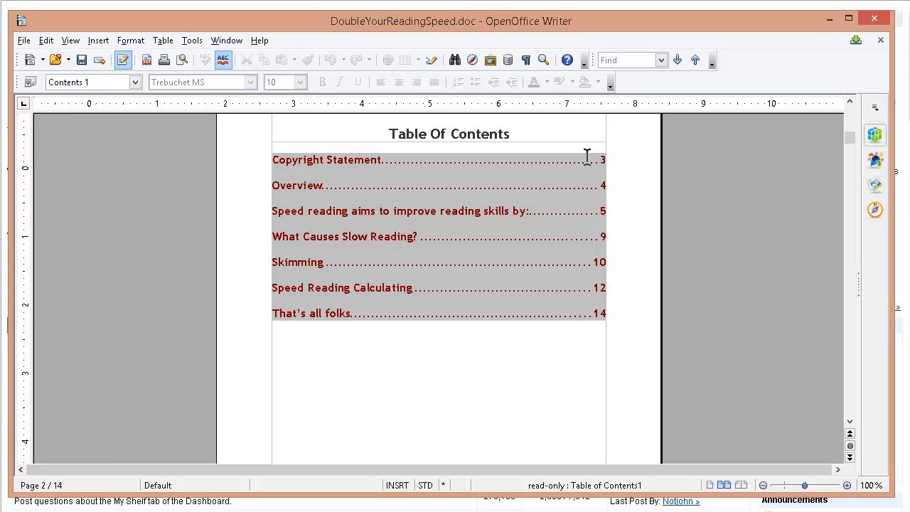
# Step: Remove the page number element from the level 1 entry structure of the table of contents
pyautogui.rightClick(377, 182)
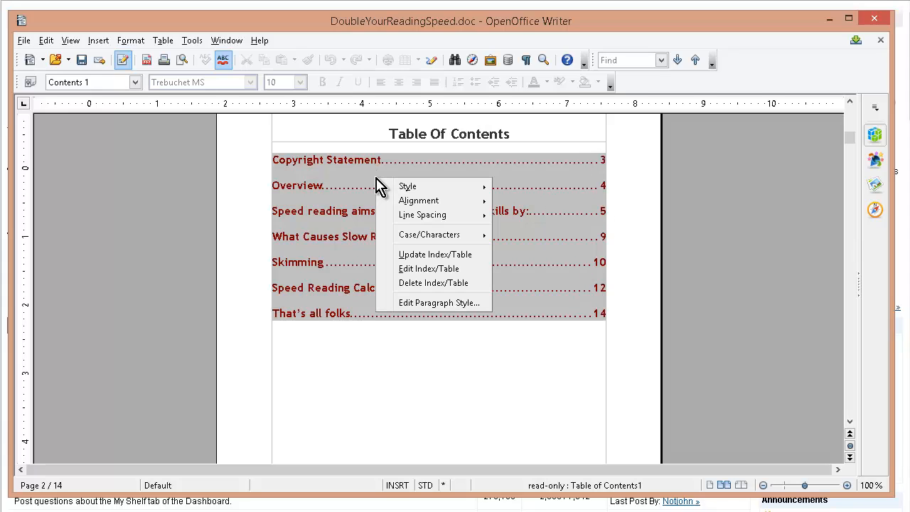
pyautogui.click(452, 266)
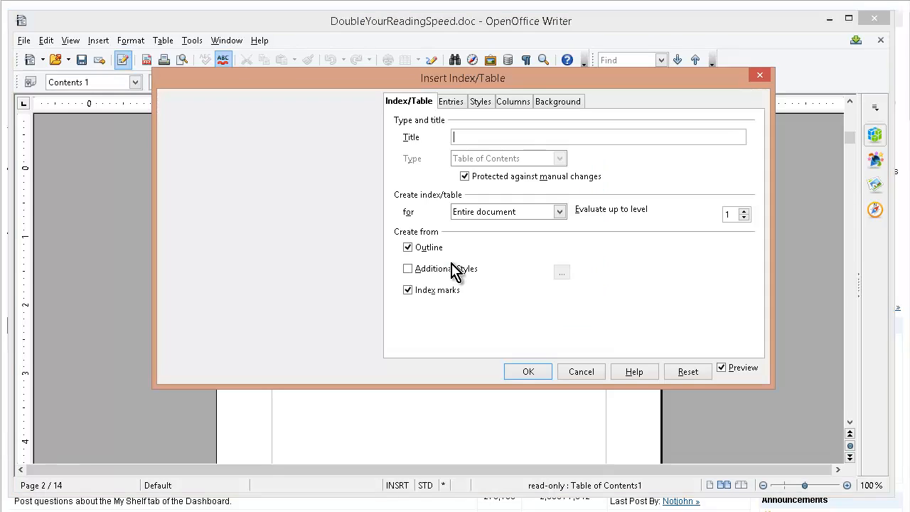
pyautogui.click(458, 101)
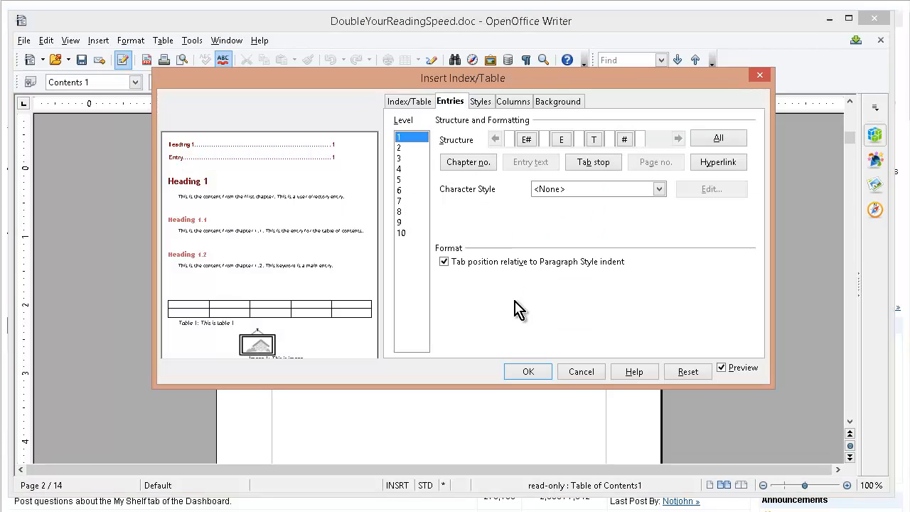
pyautogui.click(624, 140)
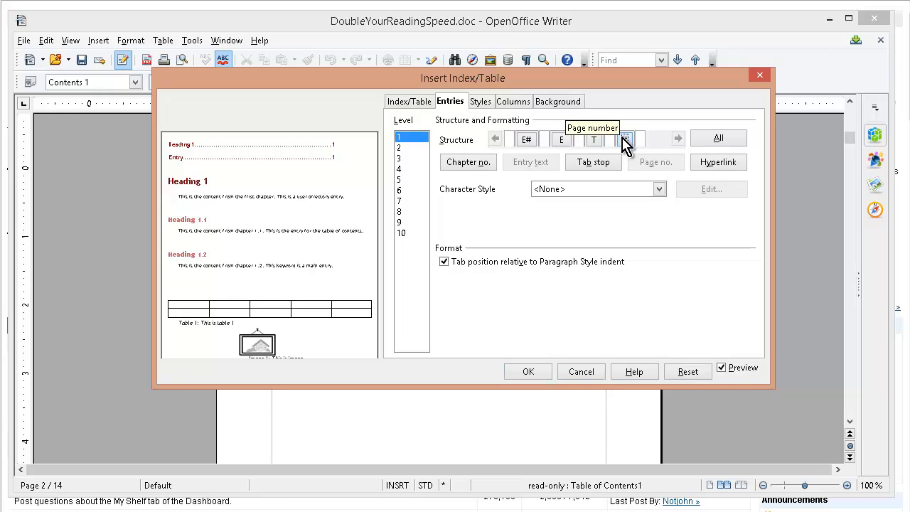
pyautogui.press('Delete')
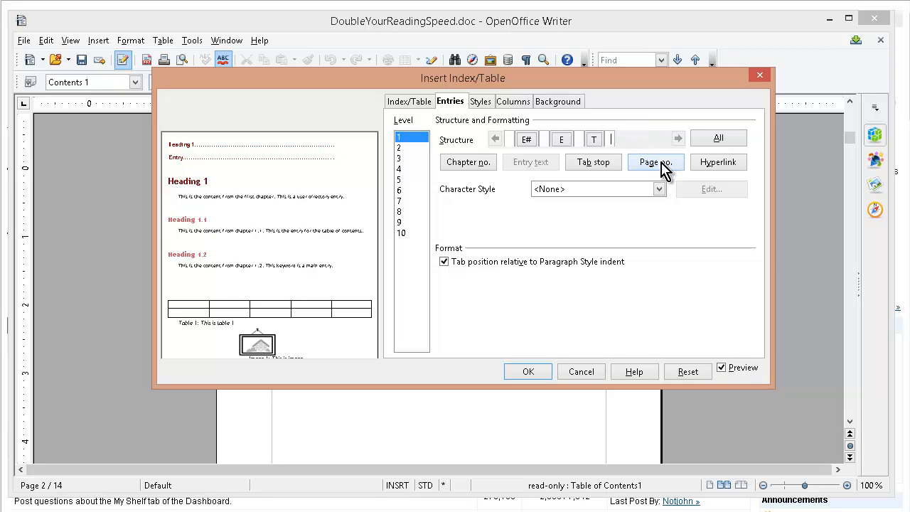
pyautogui.click(533, 371)
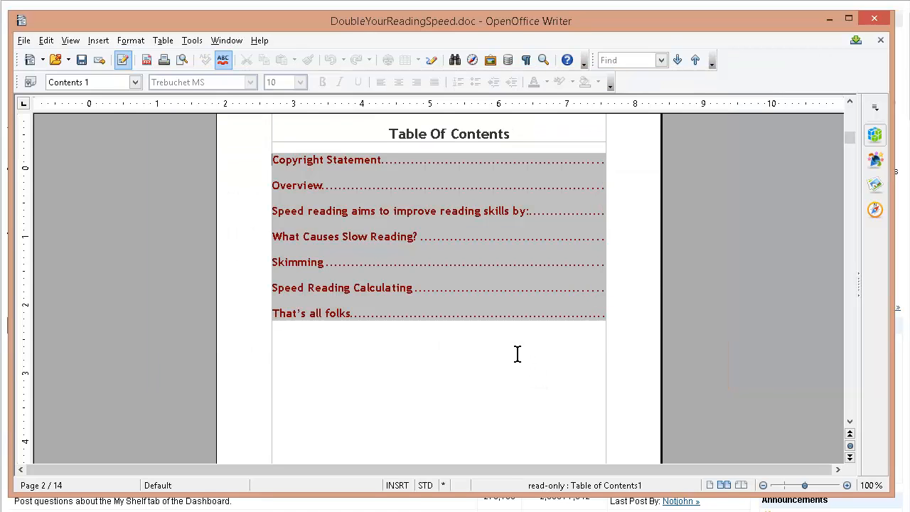
# Step: Insert a bookmark named "toc" on the Table Of Contents title
pyautogui.scroll(-10, 513, 260)
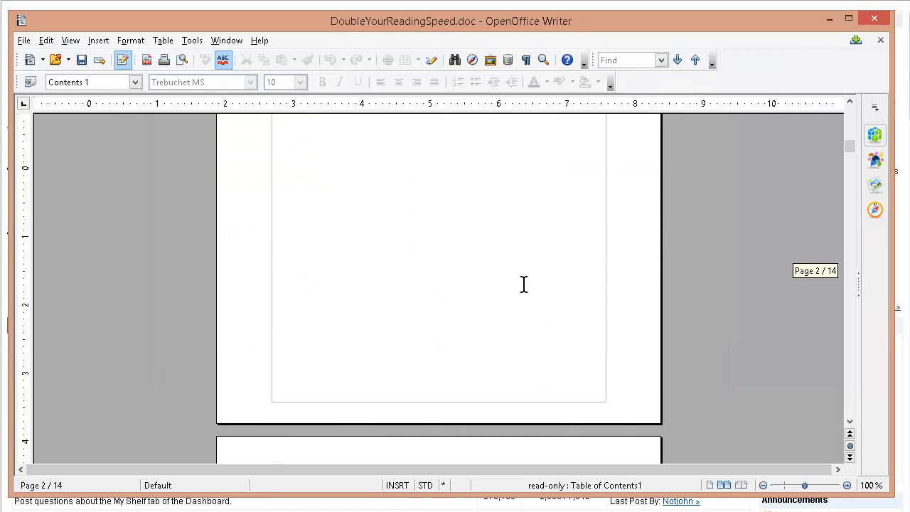
pyautogui.scroll(10, 526, 289)
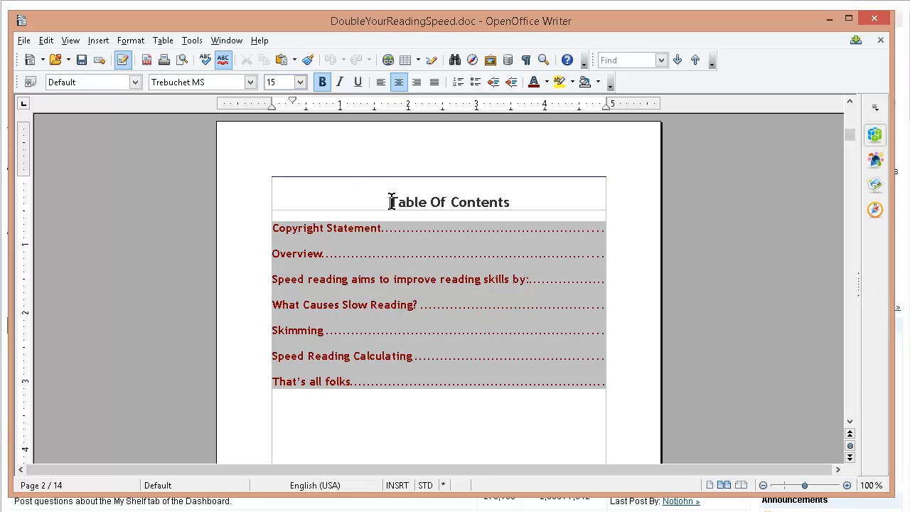
pyautogui.moveTo(392, 202); pyautogui.dragTo(560, 195)
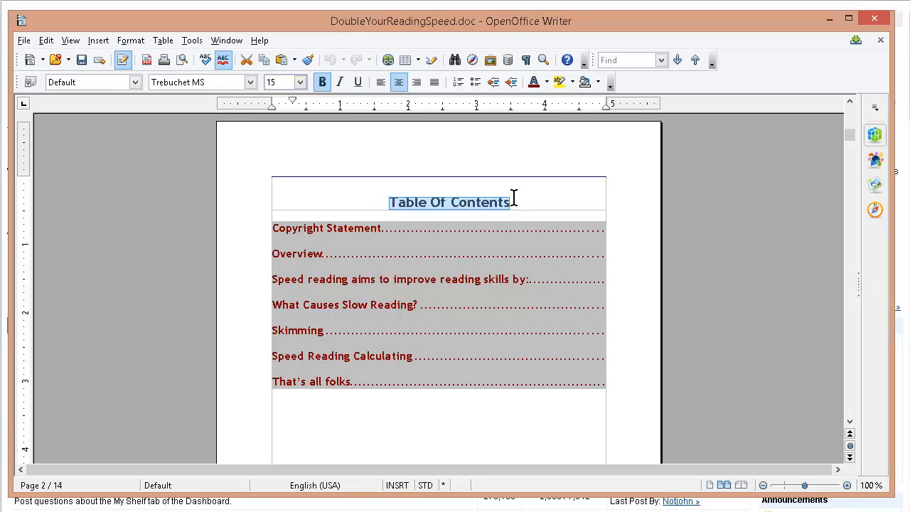
pyautogui.click(106, 44)
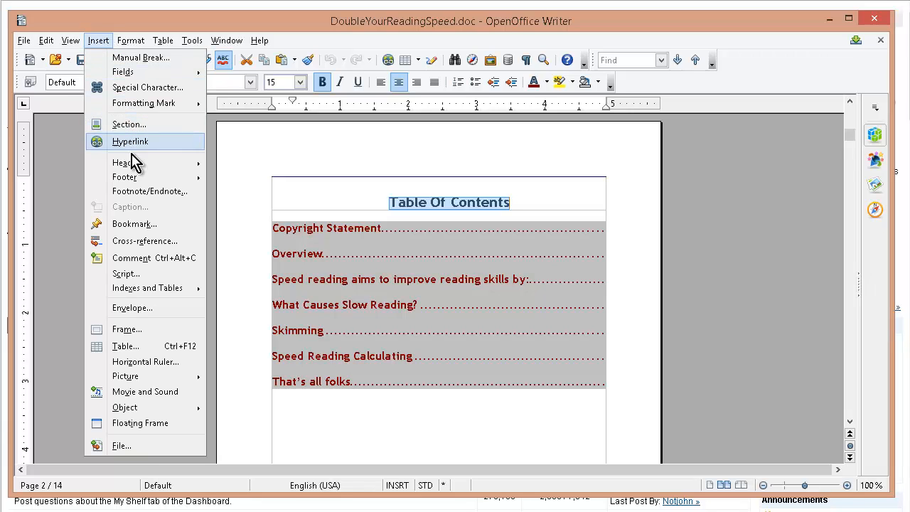
pyautogui.click(149, 229)
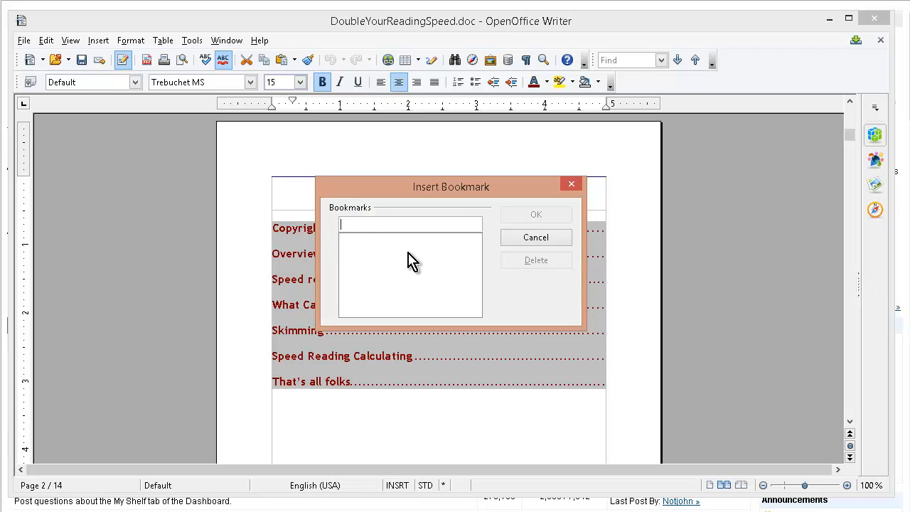
pyautogui.write('toc')
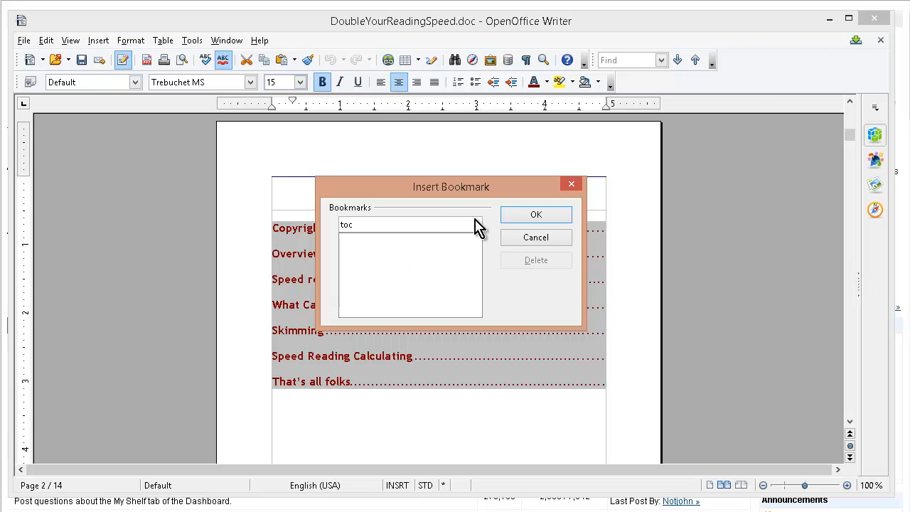
pyautogui.click(537, 217)
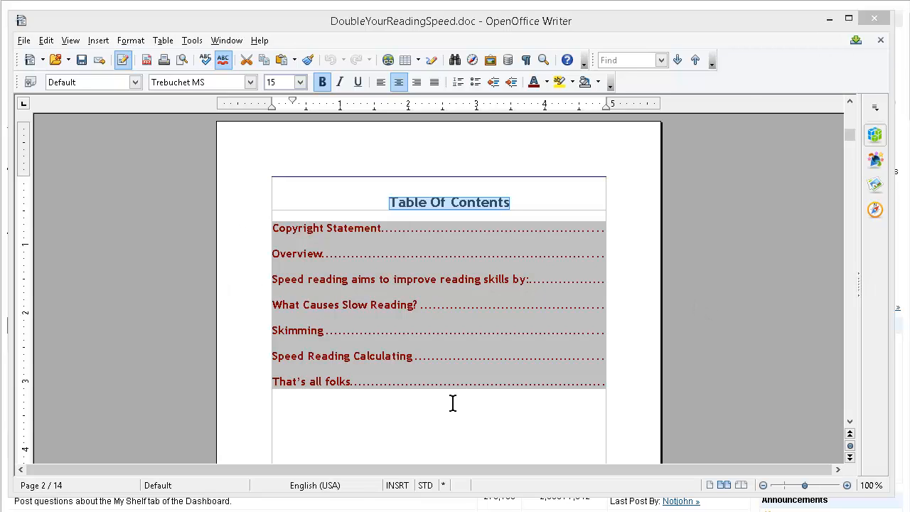
pyautogui.click(666, 310)
# Step: Add two new paragraphs after the closing sentence of the Overview section, "And now, on with the show"
pyautogui.scroll(-5, 483, 324)
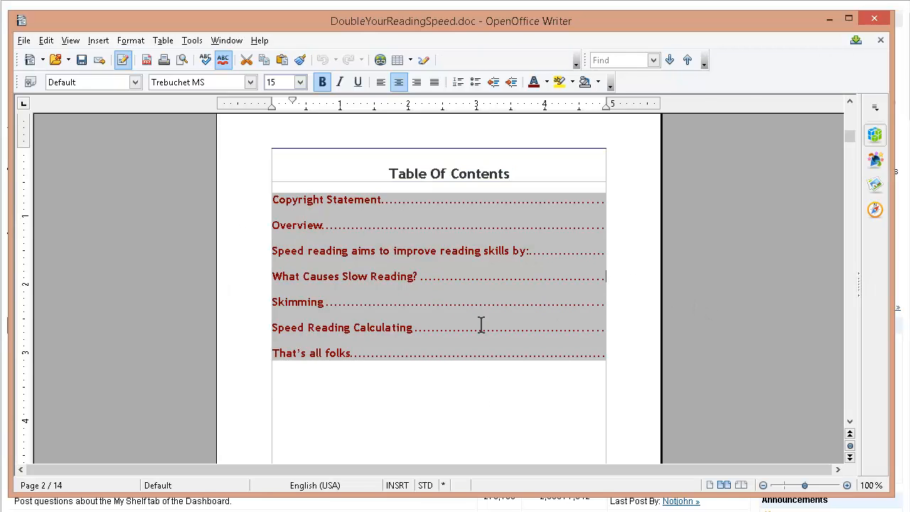
pyautogui.scroll(-10, 484, 322)
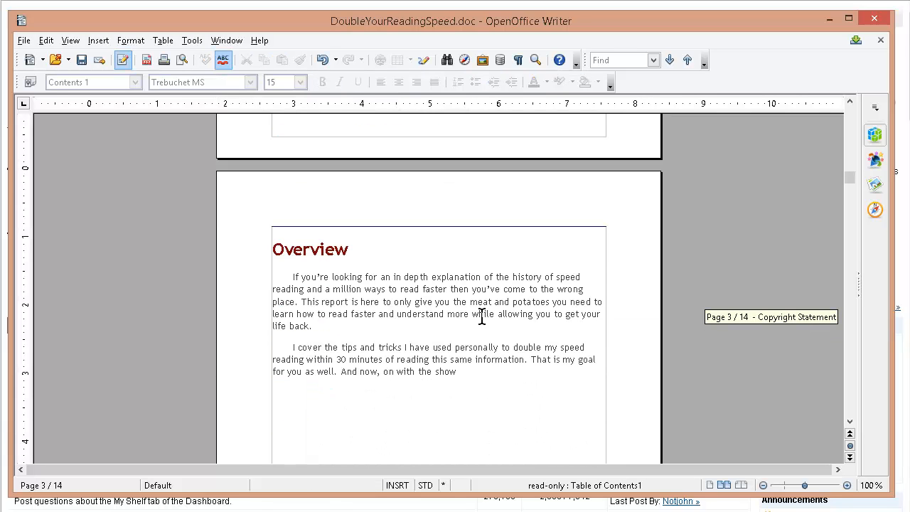
pyautogui.scroll(-10, 483, 317)
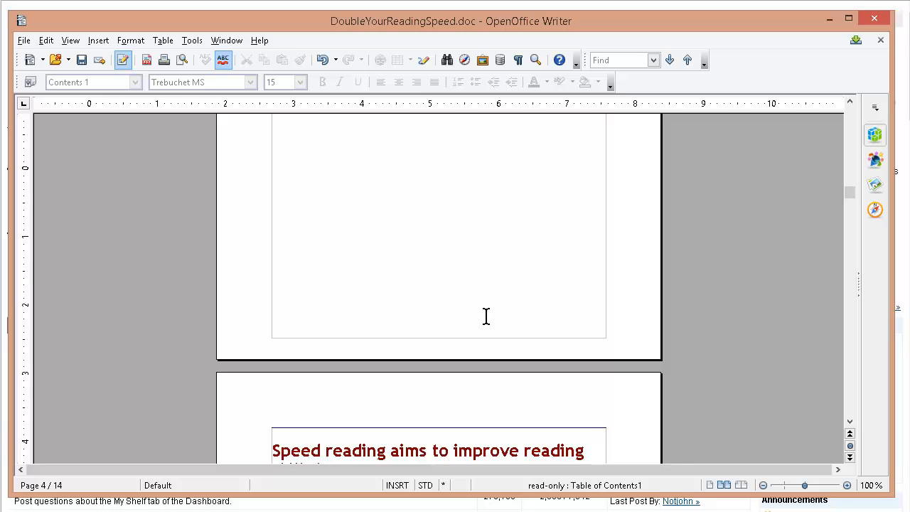
pyautogui.scroll(6, 486, 317)
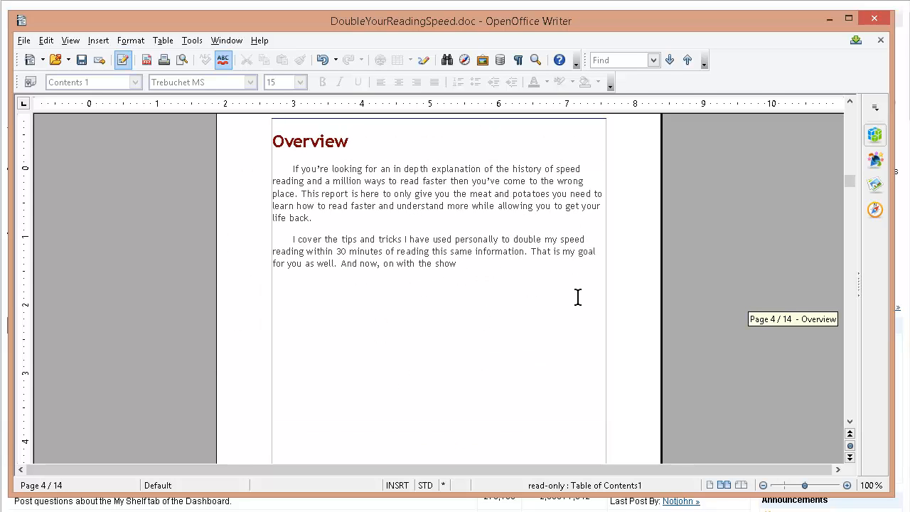
pyautogui.click(510, 273)
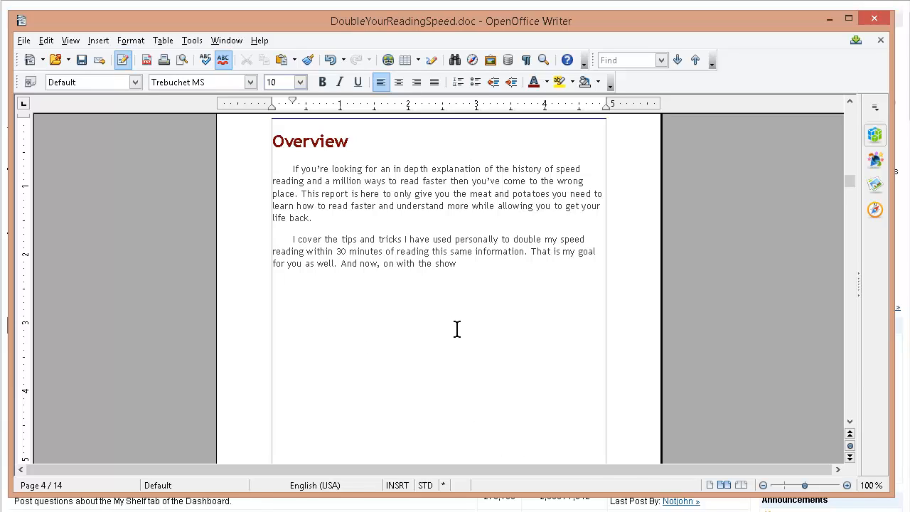
pyautogui.press('Return')
pyautogui.press('Return')
# Step: Insert the picture StarskyandHutch.jpg from file below the Overview text and check how it fits on the page
pyautogui.click(97, 41)
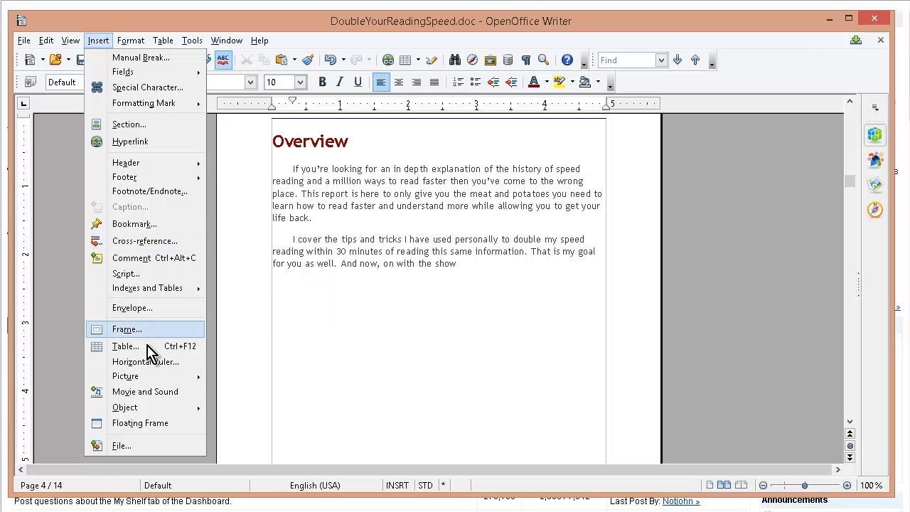
pyautogui.moveTo(205, 376)
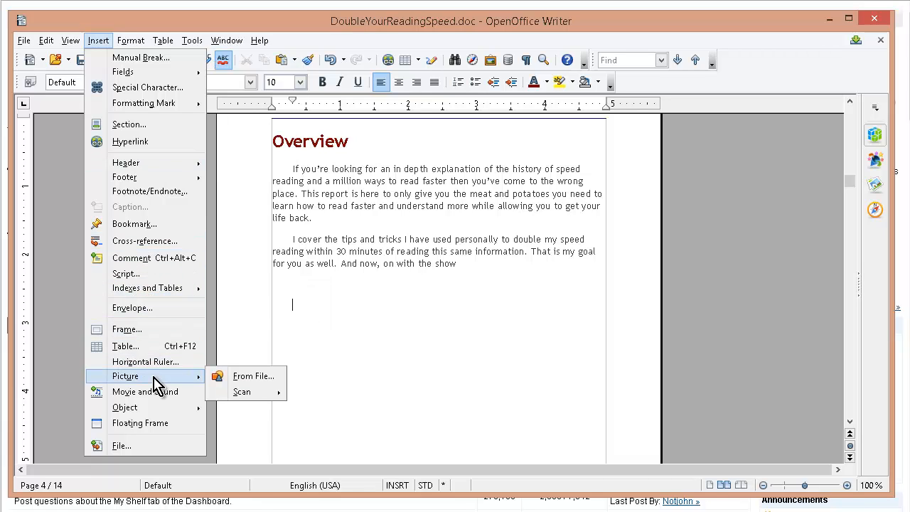
pyautogui.click(242, 377)
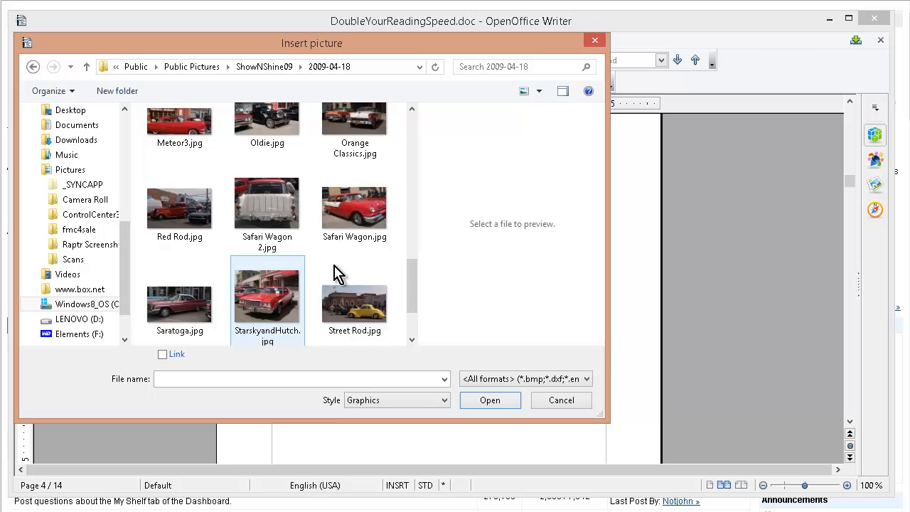
pyautogui.click(269, 295)
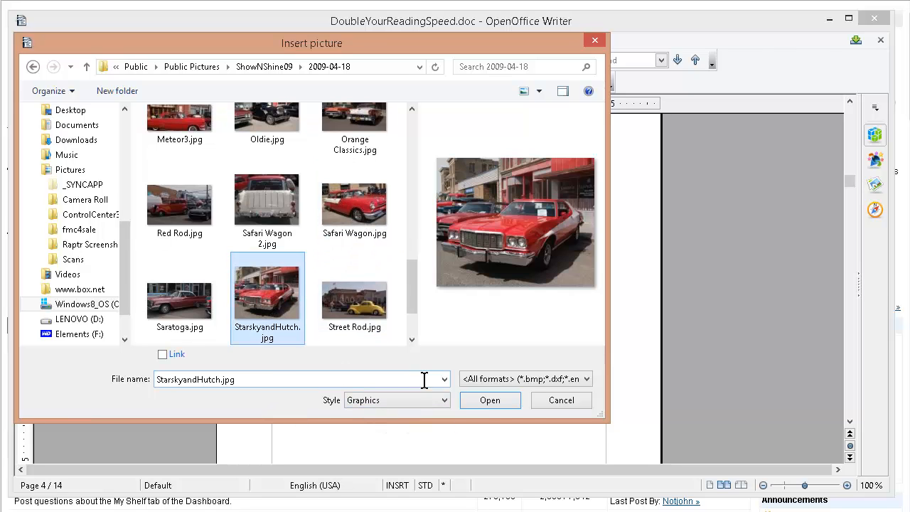
pyautogui.click(490, 402)
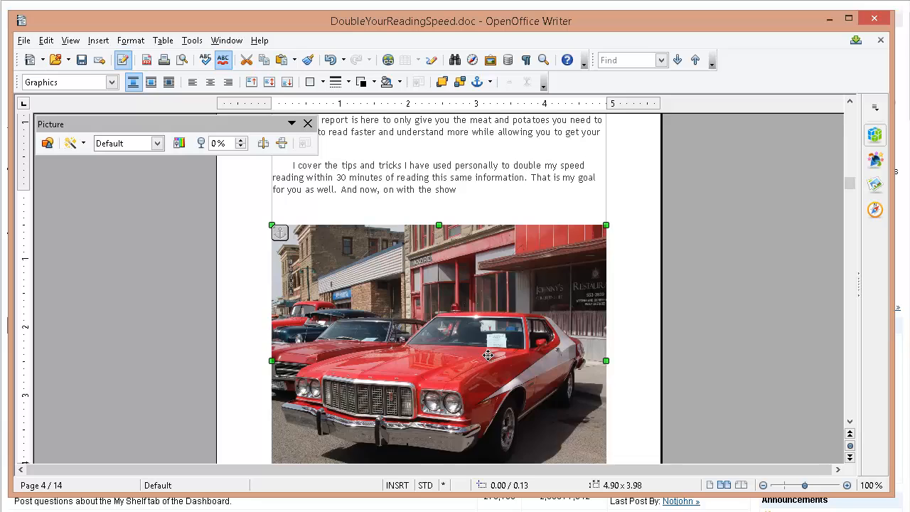
pyautogui.scroll(3, 487, 355)
pyautogui.scroll(-9, 488, 355)
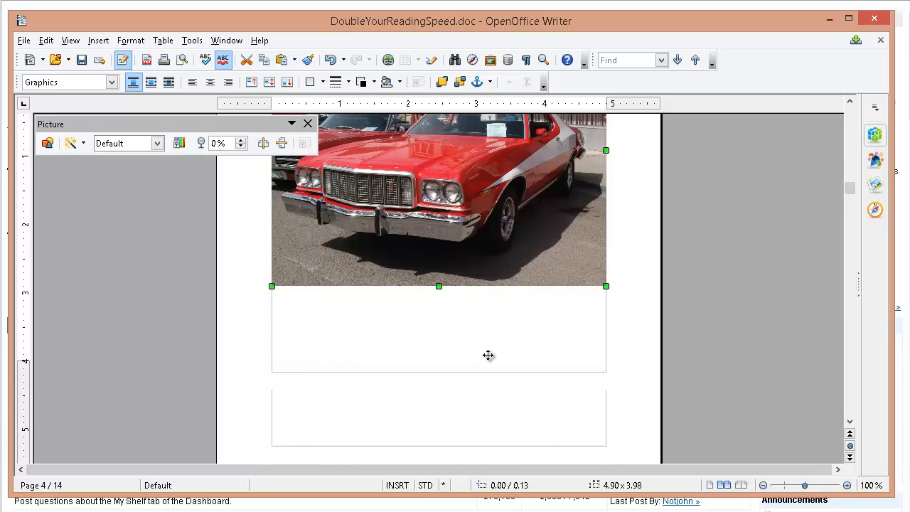
pyautogui.scroll(2, 488, 355)
pyautogui.scroll(-3, 488, 355)
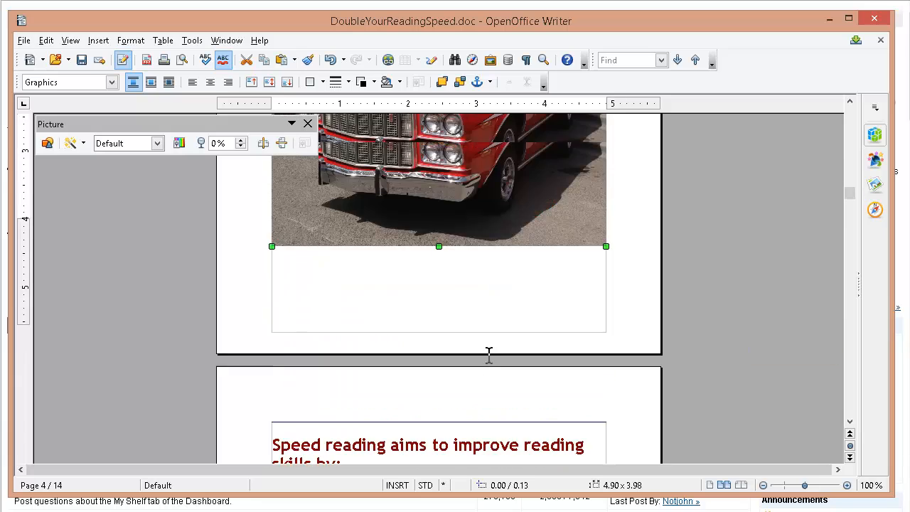
pyautogui.scroll(8, 489, 355)
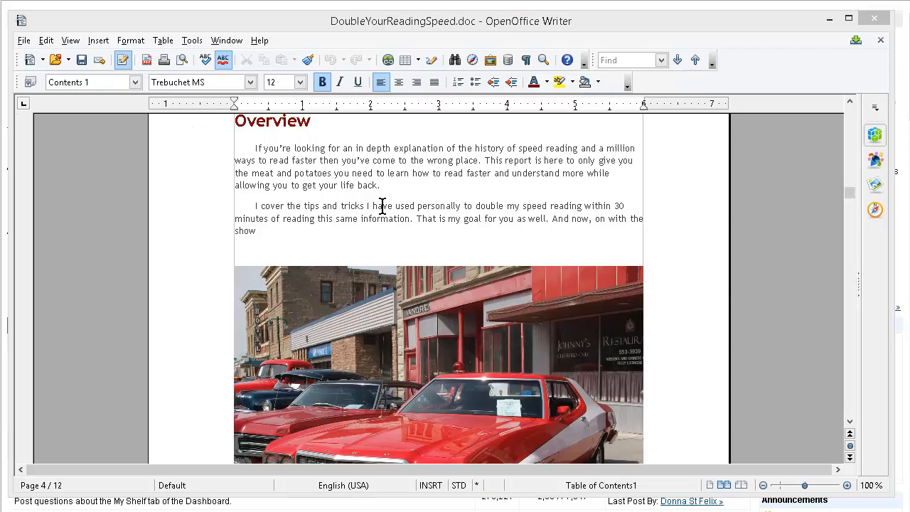
pyautogui.click(24, 41)
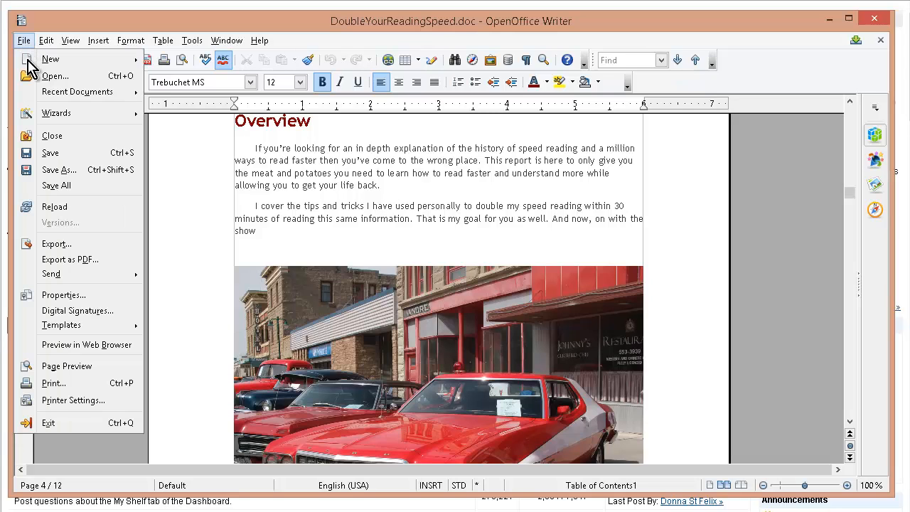
pyautogui.click(85, 173)
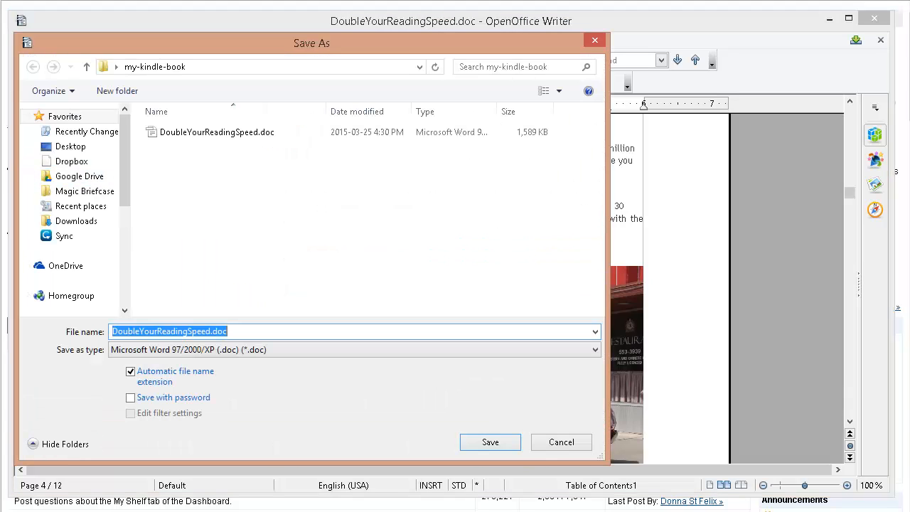
pyautogui.click(279, 352)
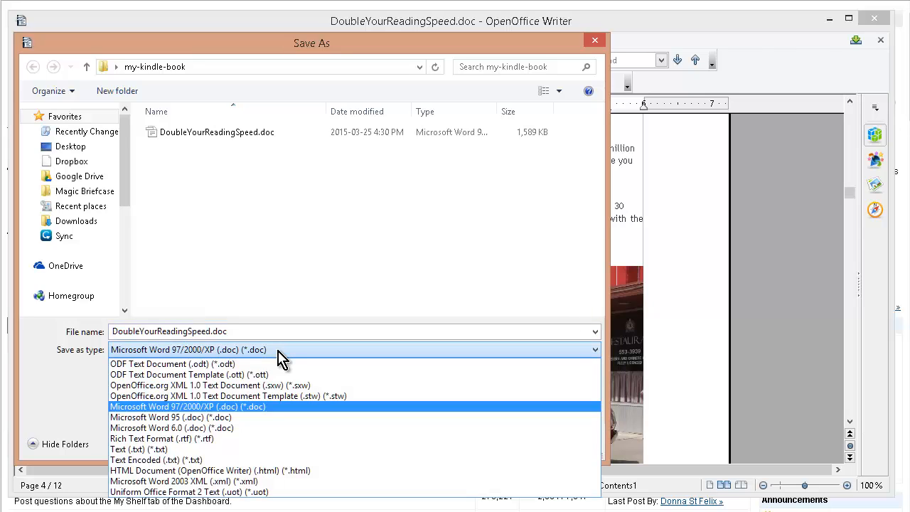
pyautogui.click(278, 368)
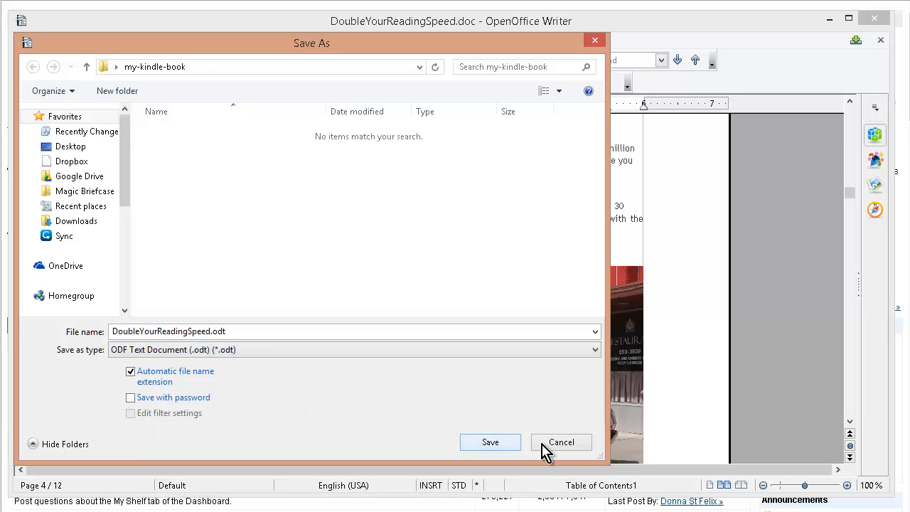
pyautogui.click(576, 448)
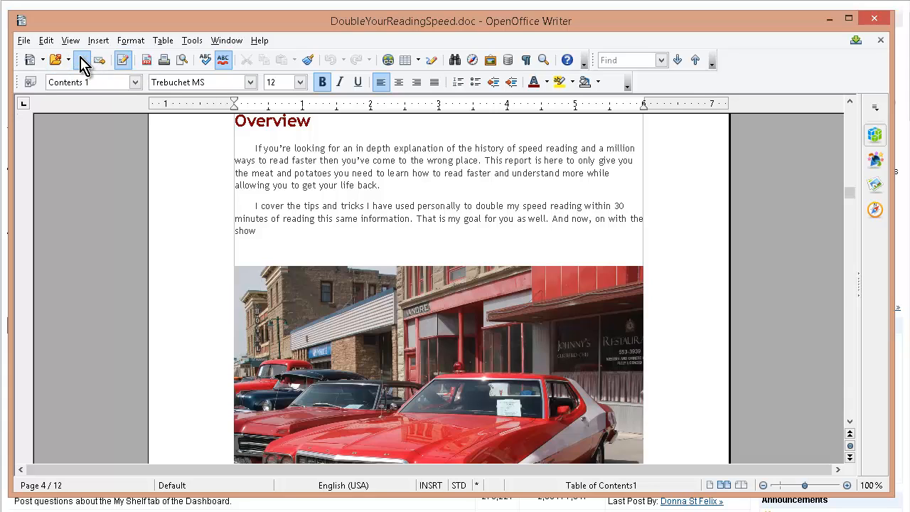
# Step: Save the manuscript in ODF format as DoubleYourReadingSpeed.odt in the my-kindle-book folder
pyautogui.click(83, 62)
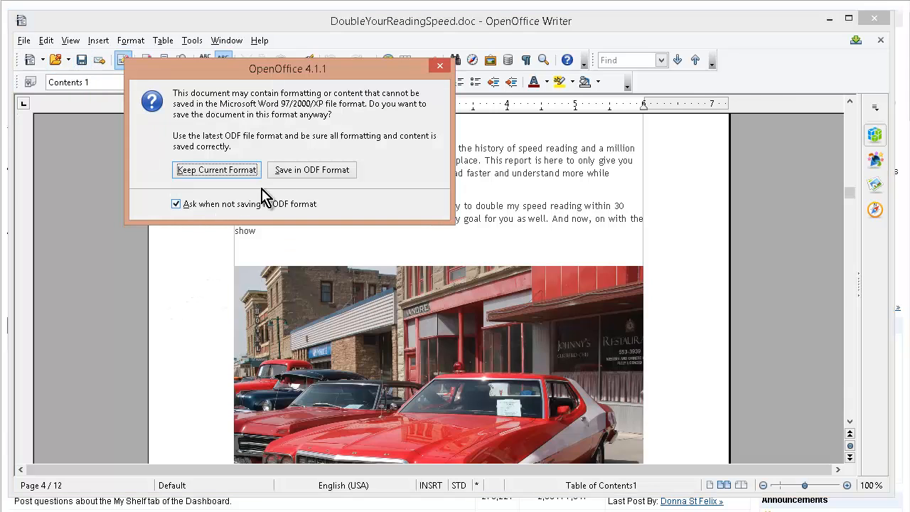
pyautogui.click(304, 173)
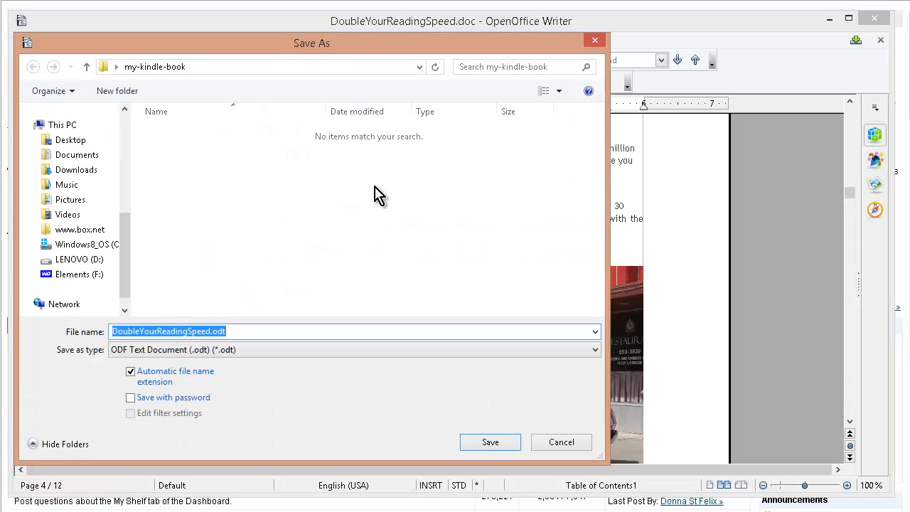
pyautogui.click(244, 329)
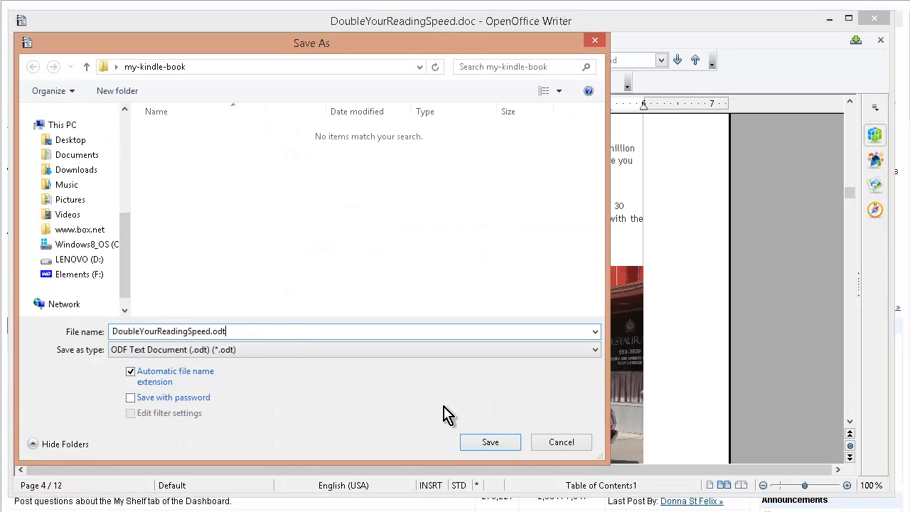
pyautogui.click(491, 443)
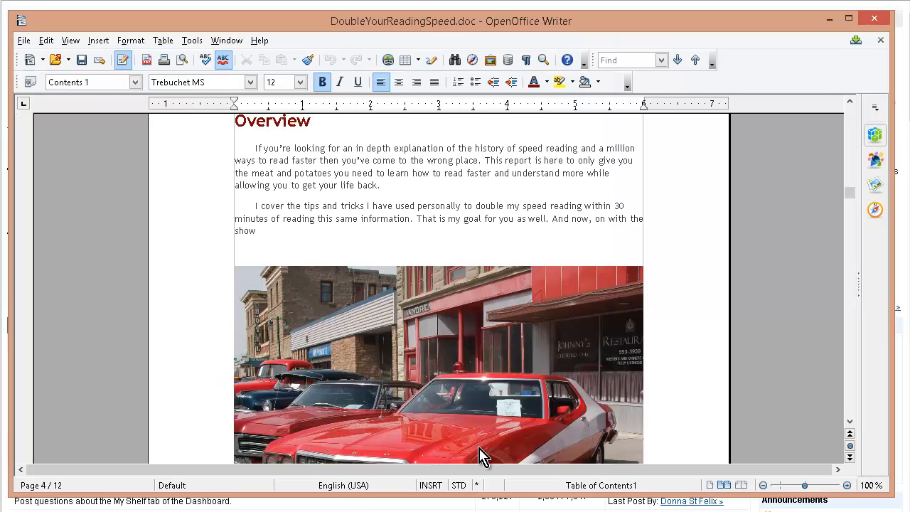